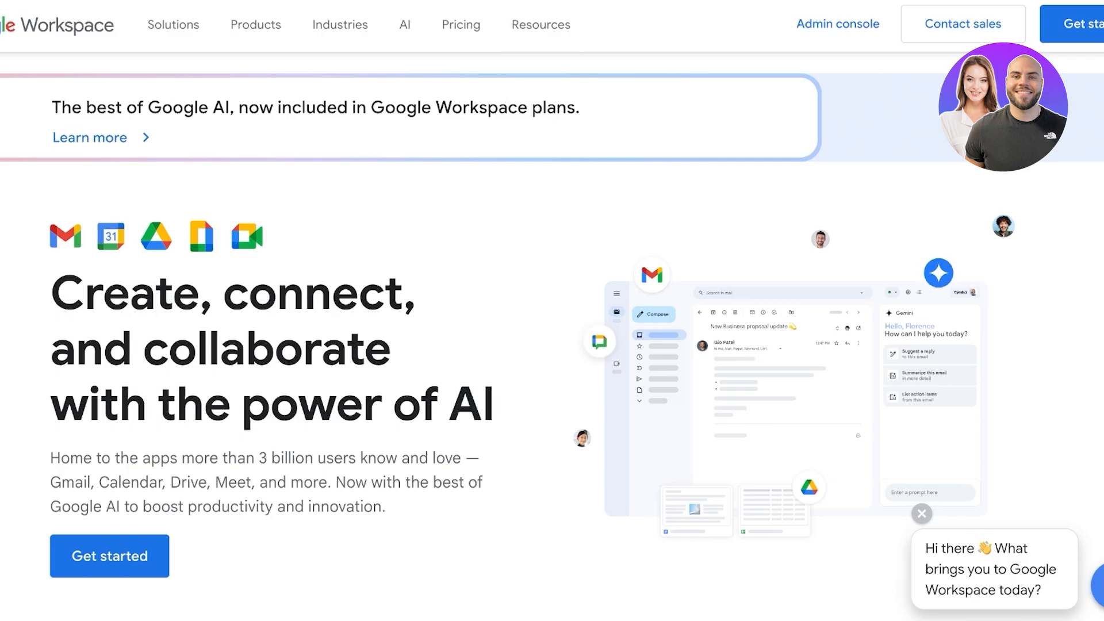
# Step: Open the thespencer.site domain page from The Spencer business in GoDaddy's product list
pyautogui.scroll(-6, 552, 345)
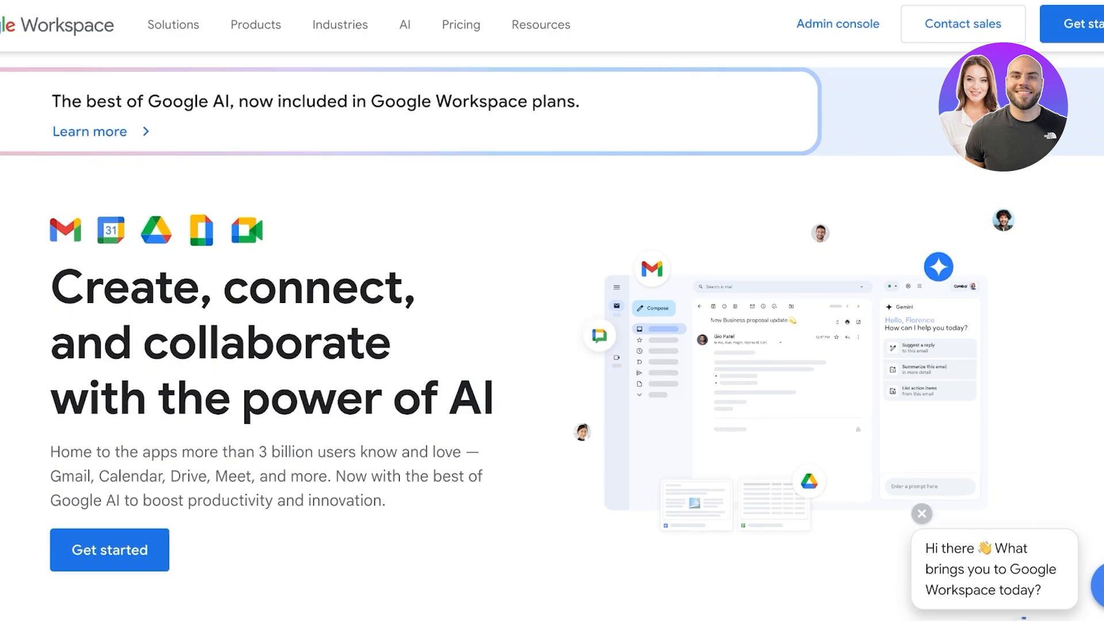
pyautogui.scroll(6, 552, 345)
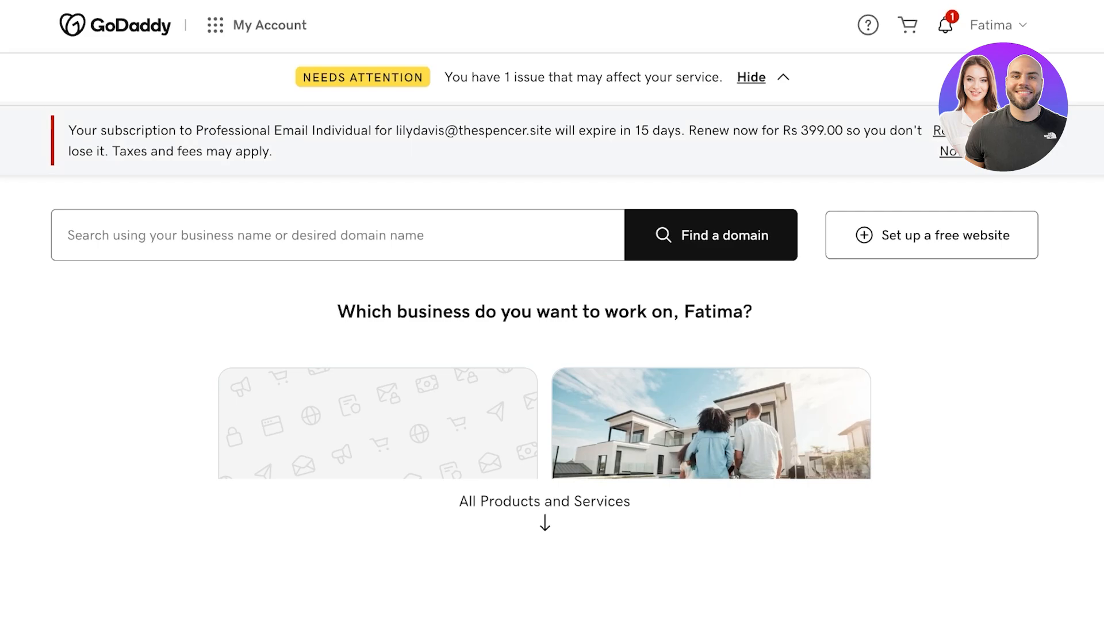
pyautogui.click(269, 25)
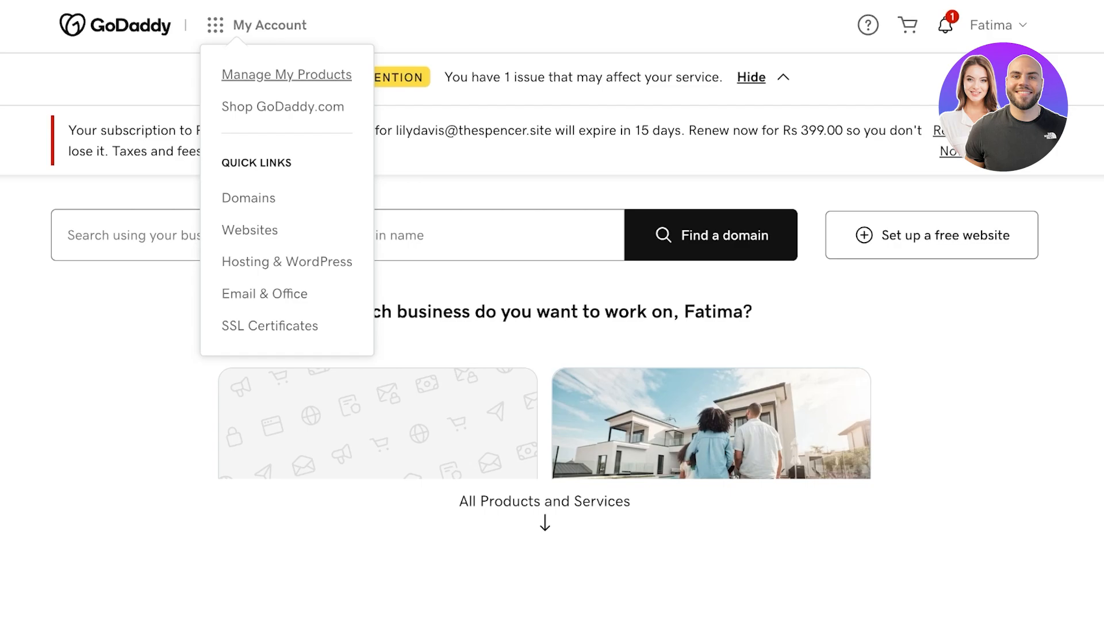
pyautogui.click(287, 75)
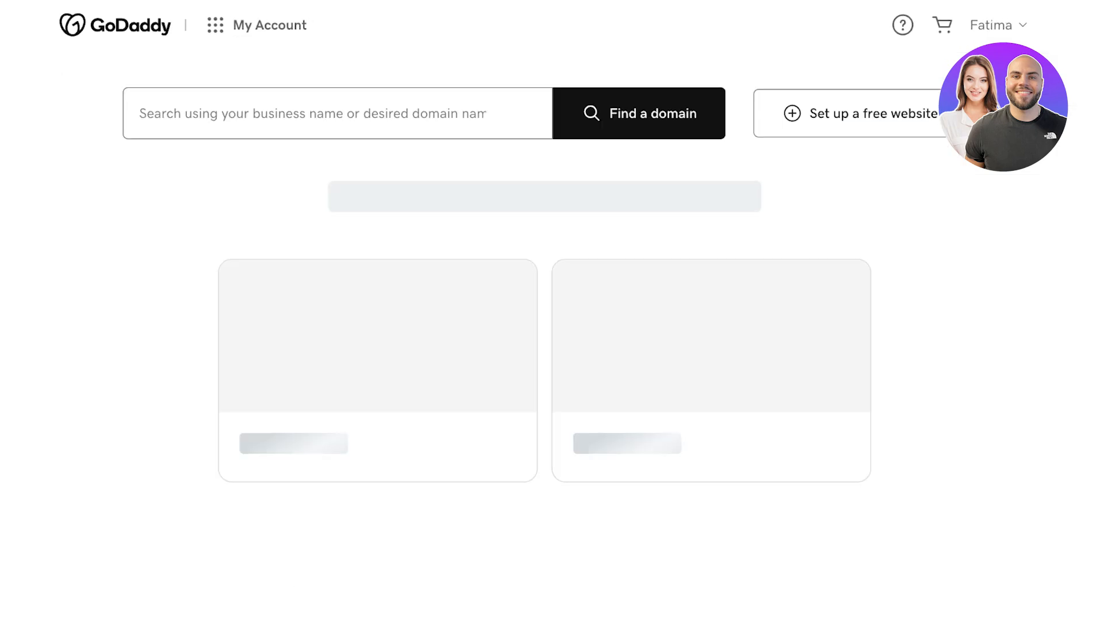
pyautogui.scroll(-4, 552, 311)
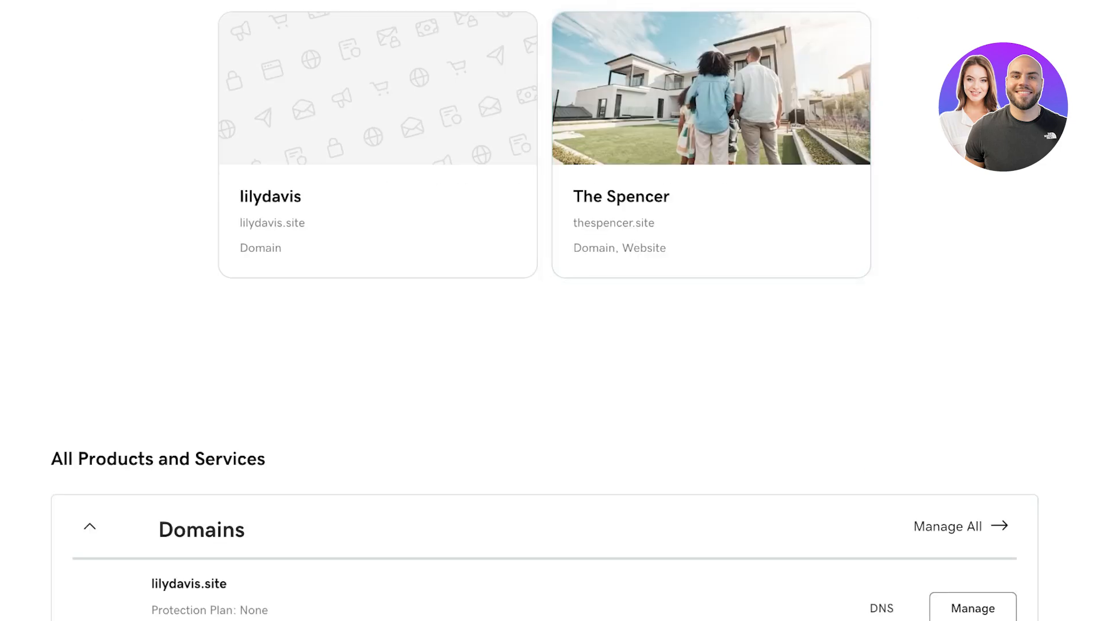
pyautogui.click(712, 196)
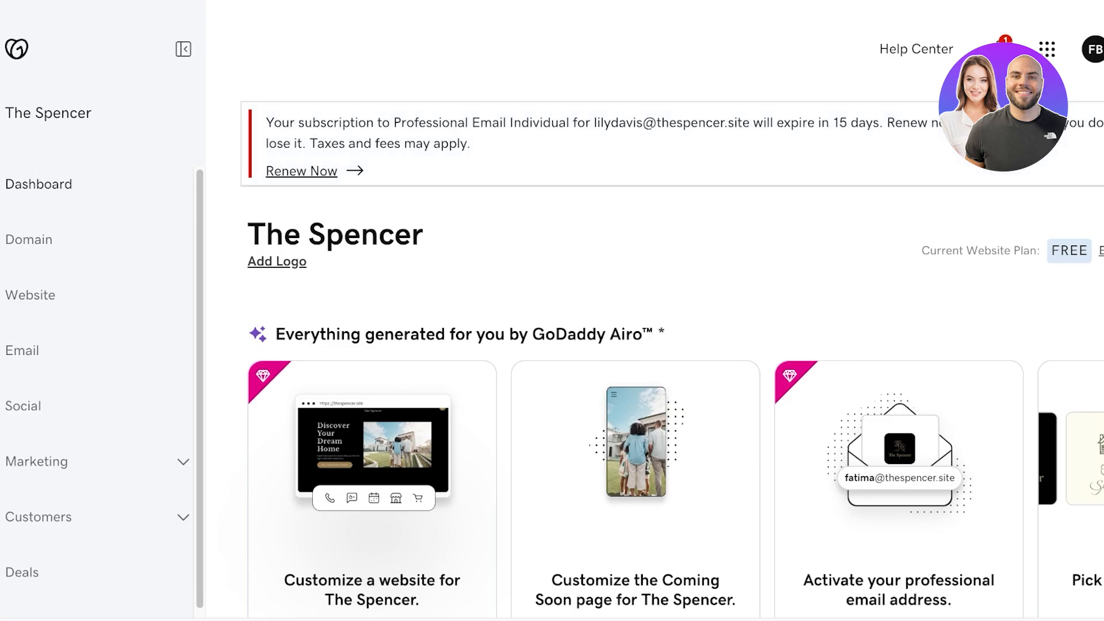
pyautogui.click(29, 240)
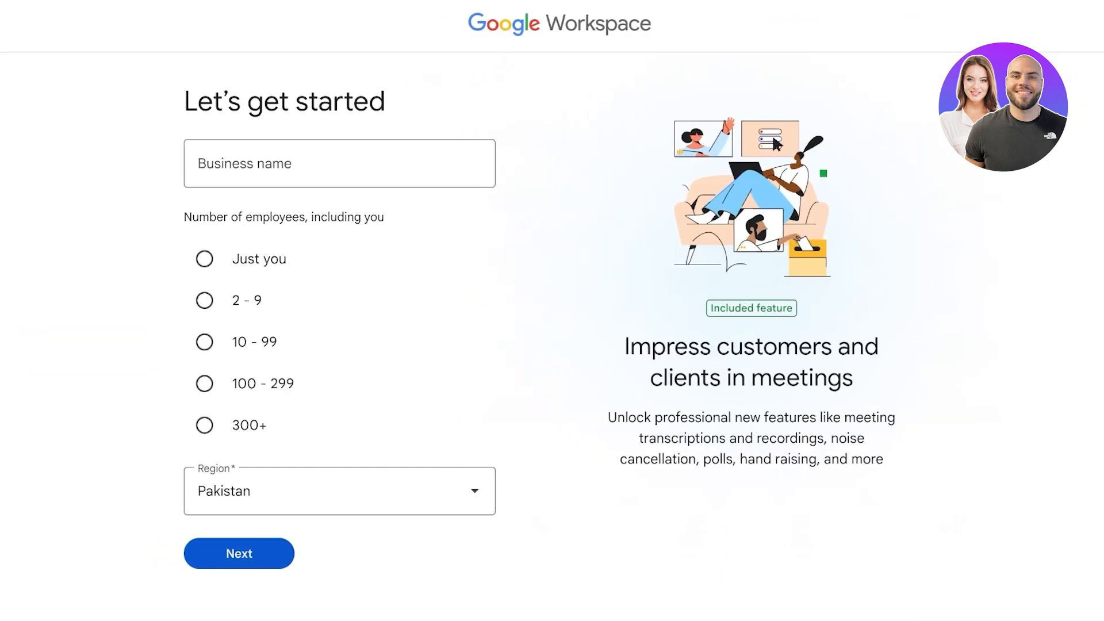
# Step: Enter business name Spencer and choose 2–9 employees
pyautogui.click(357, 163)
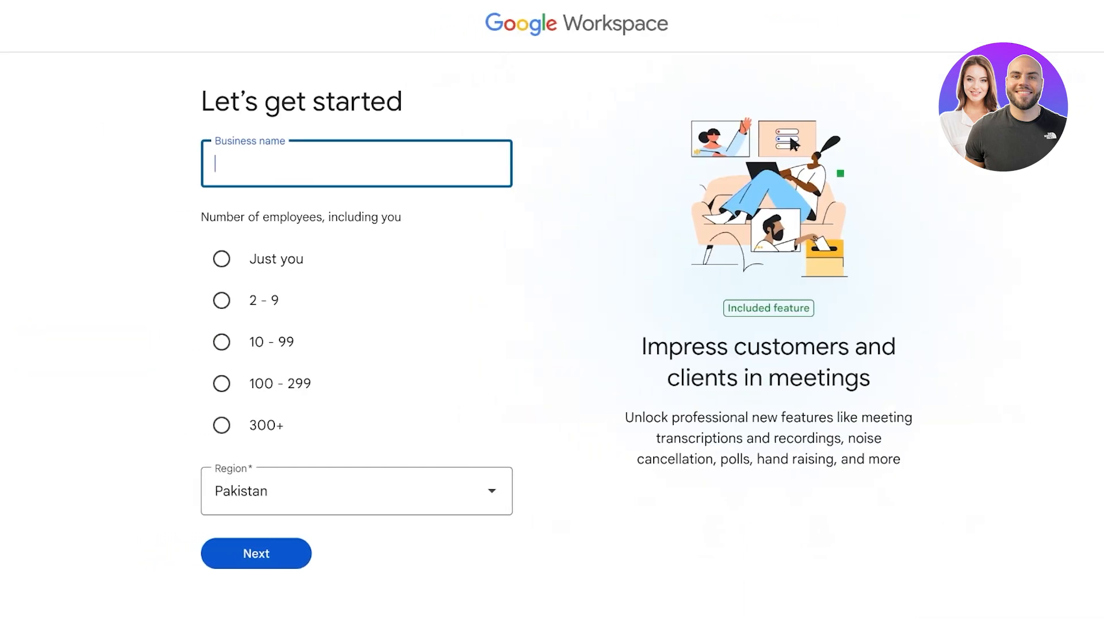
pyautogui.write('SPence')
pyautogui.press('BackSpace')
pyautogui.press('BackSpace')
pyautogui.press('BackSpace')
pyautogui.press('BackSpace')
pyautogui.press('BackSpace')
pyautogui.write('pencer')
pyautogui.press('Tab')
pyautogui.click(221, 300)
pyautogui.click(255, 553)
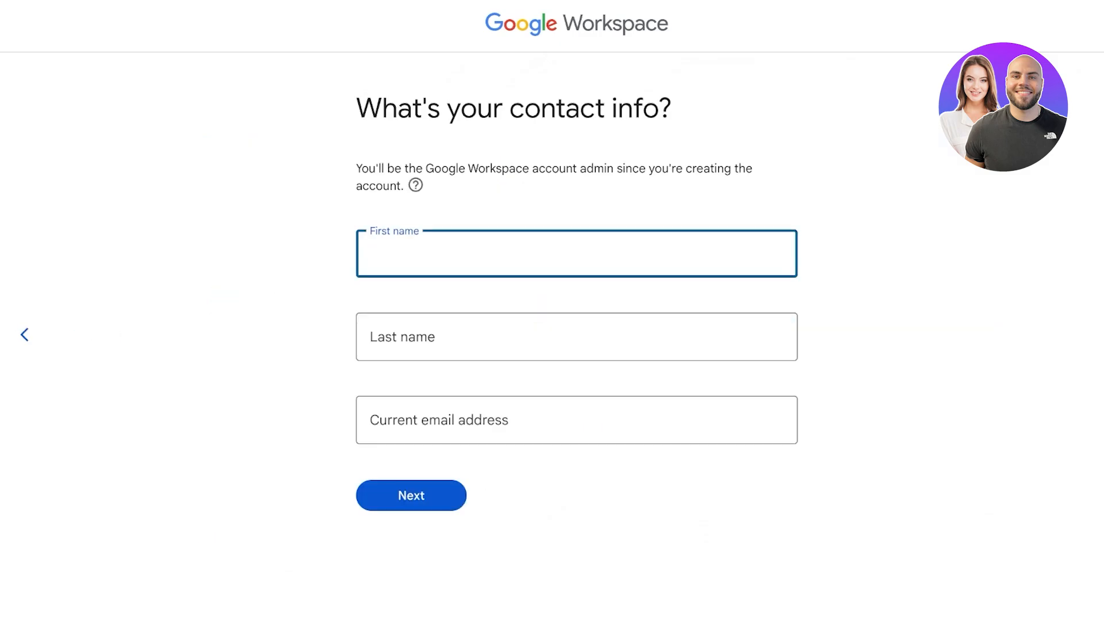
# Step: Fill in the admin's first name, last name and e-mail address
pyautogui.write('Kate')
pyautogui.press('Tab')
pyautogui.write('Spade')
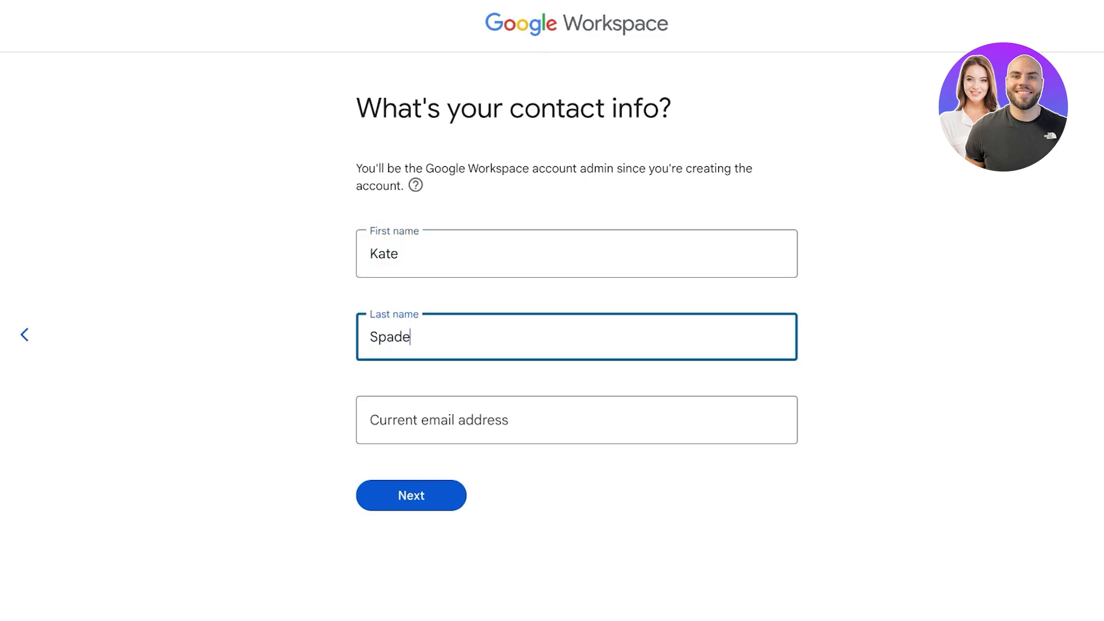
pyautogui.press('Tab')
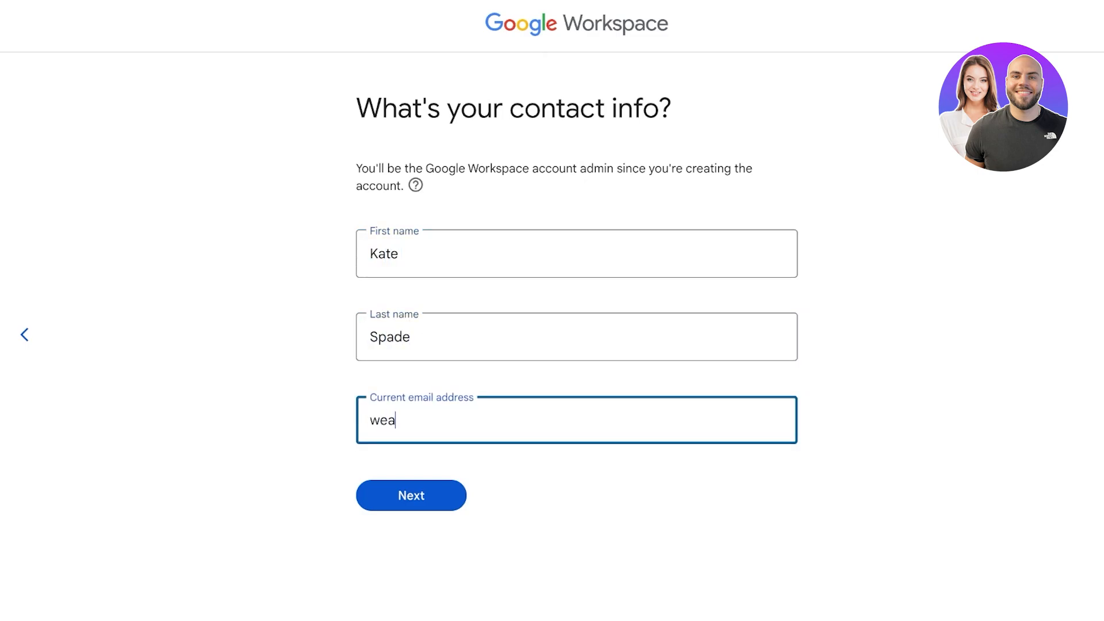
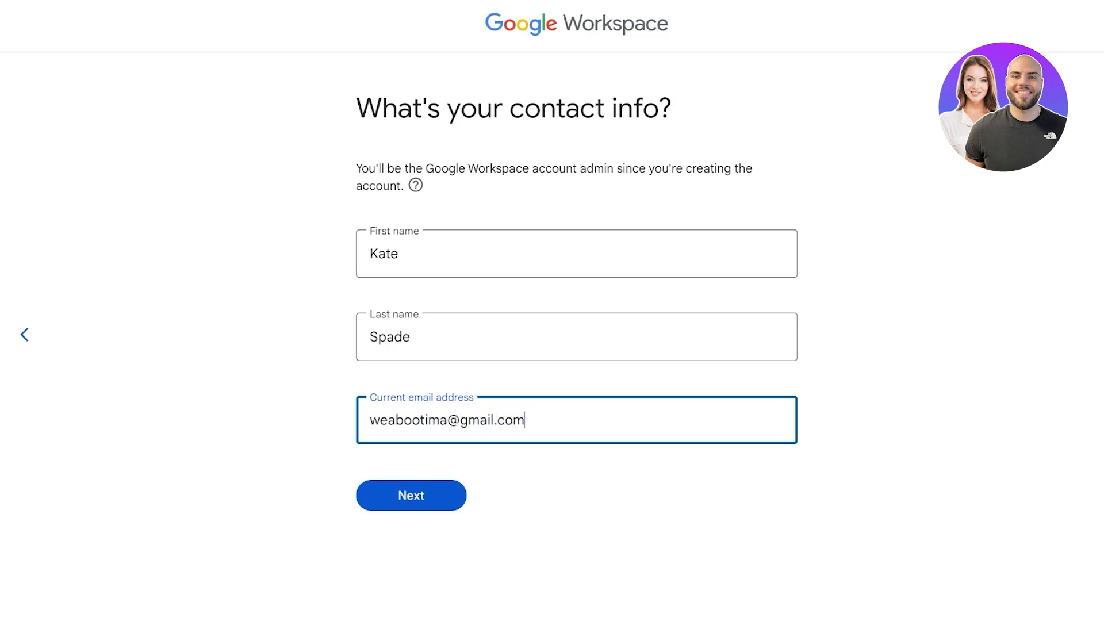
pyautogui.press('Return')
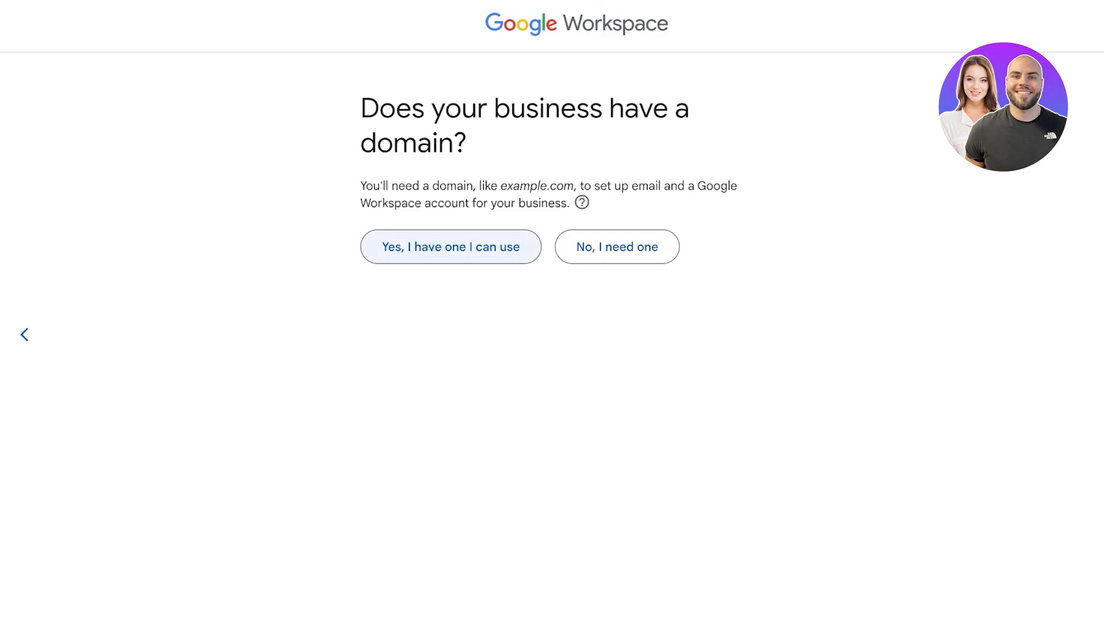
# Step: Use an existing domain: thespencer.site is rejected, so submit lilydavis.site instead
pyautogui.click(451, 247)
pyautogui.write('thes')
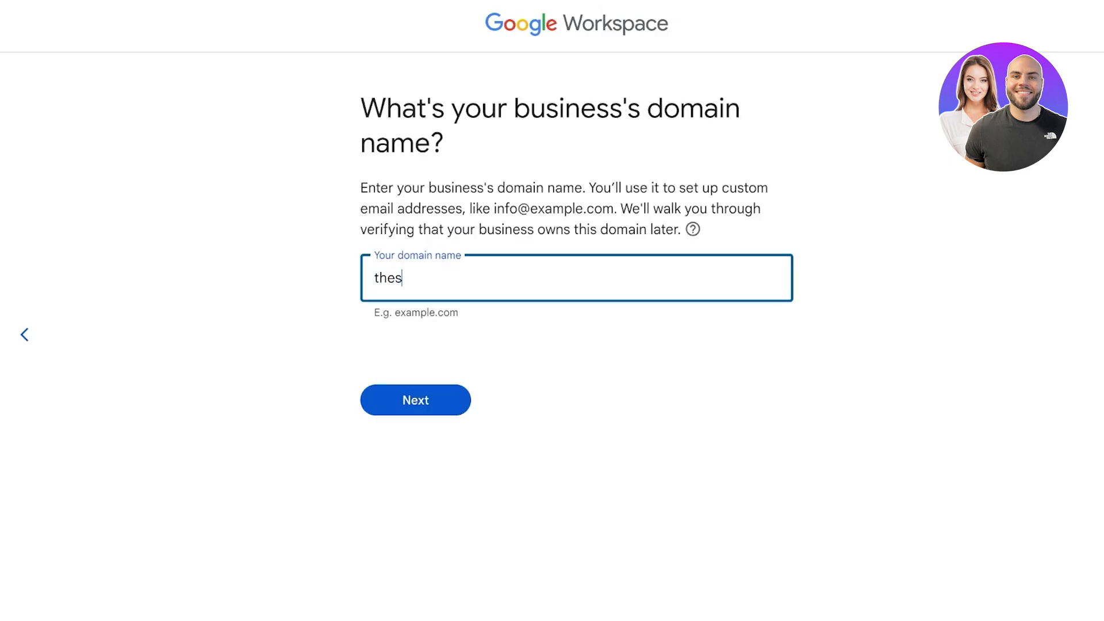
pyautogui.write('pencer.site')
pyautogui.press('Return')
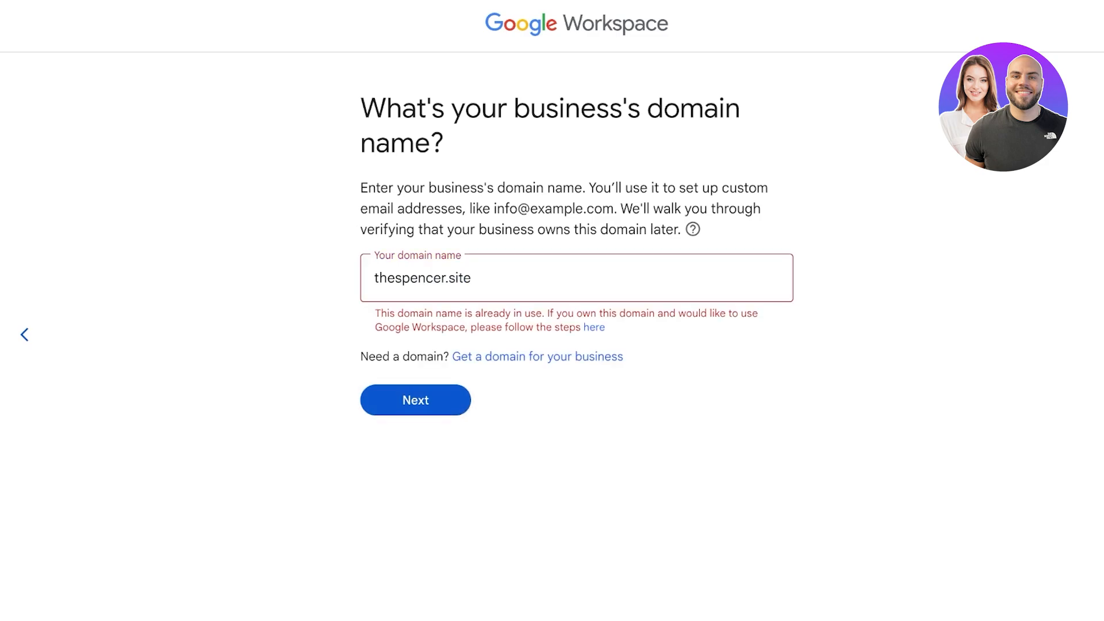
pyautogui.tripleClick(422, 278)
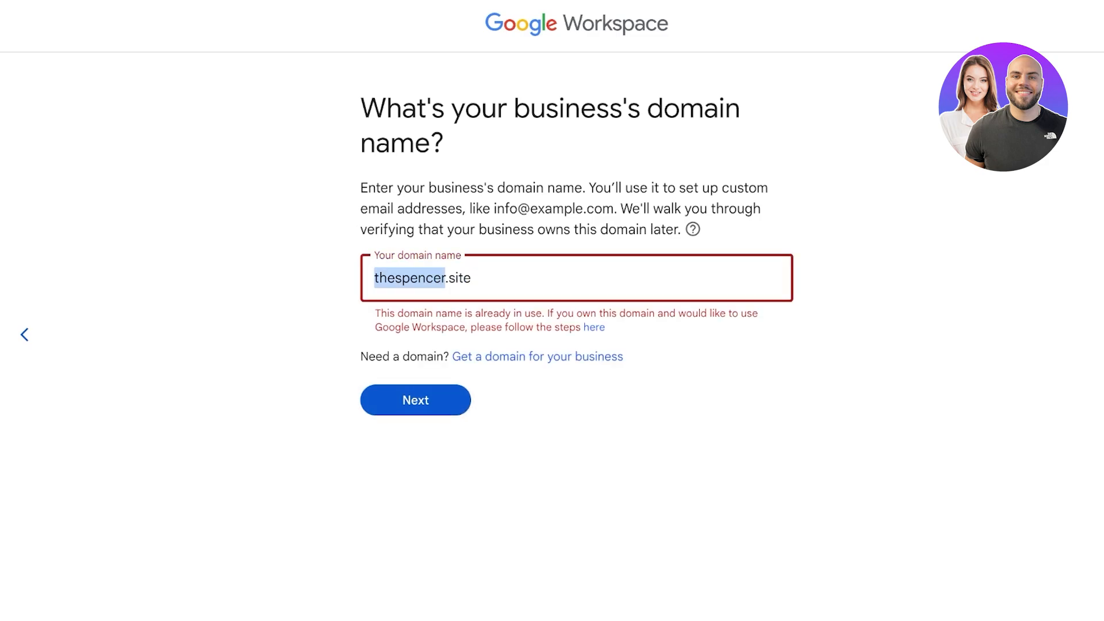
pyautogui.write('lilydavis.site')
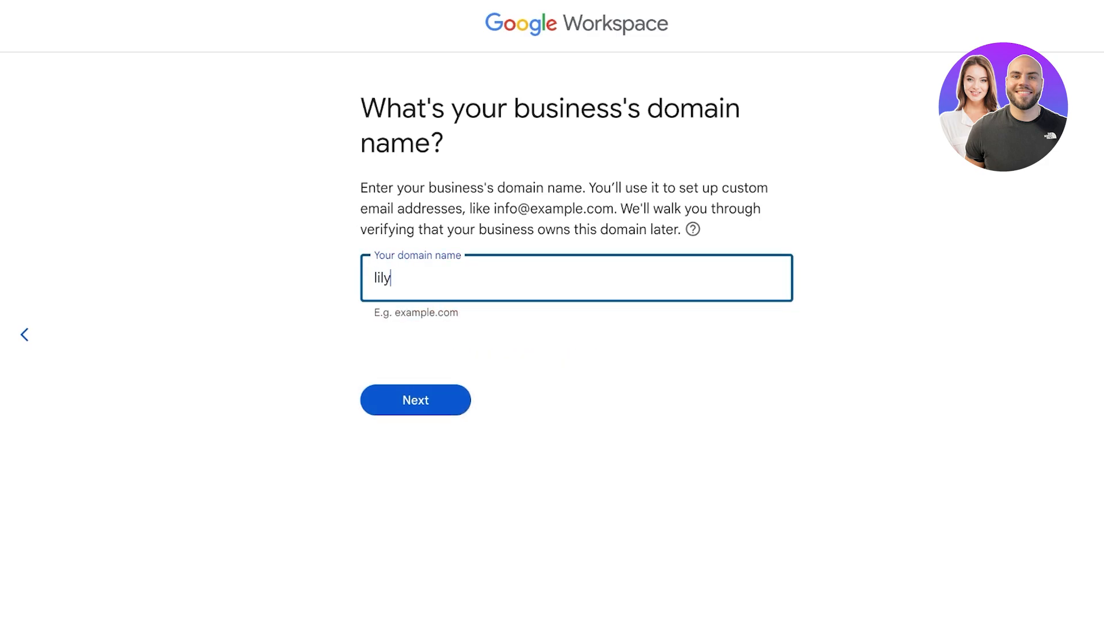
pyautogui.press('Return')
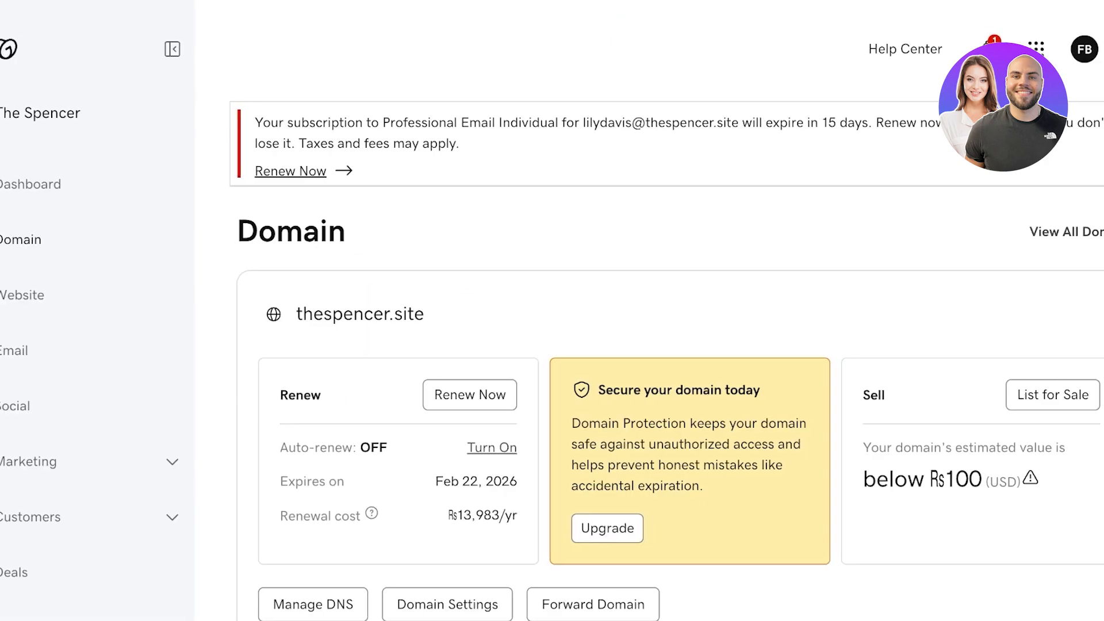
# Step: Return to GoDaddy's products list and open the lilydavis business
pyautogui.click(123, 49)
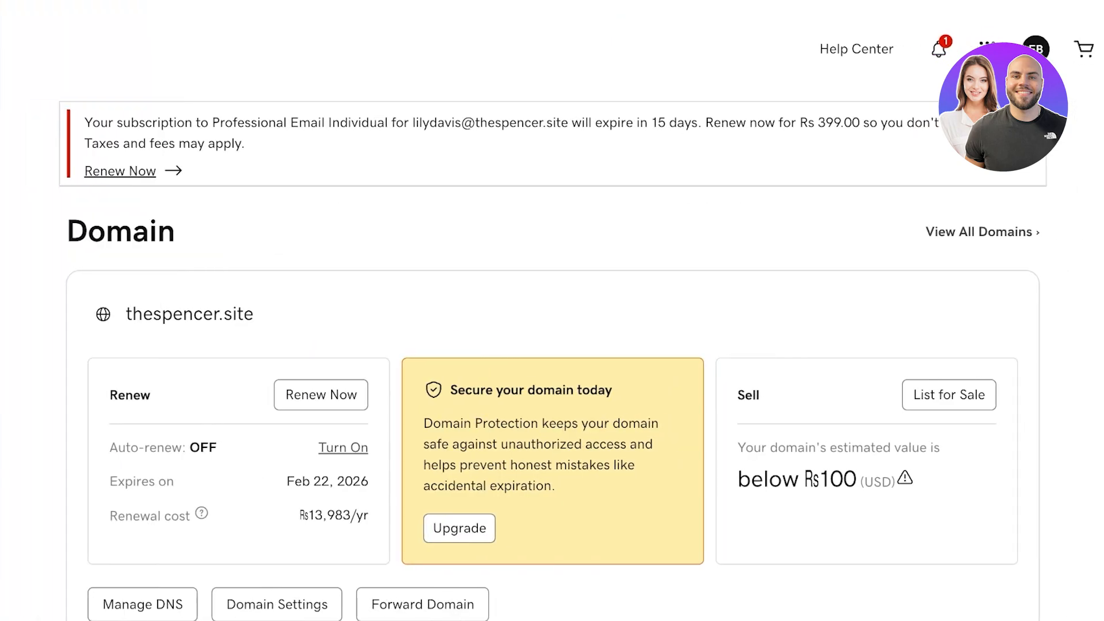
pyautogui.click(987, 49)
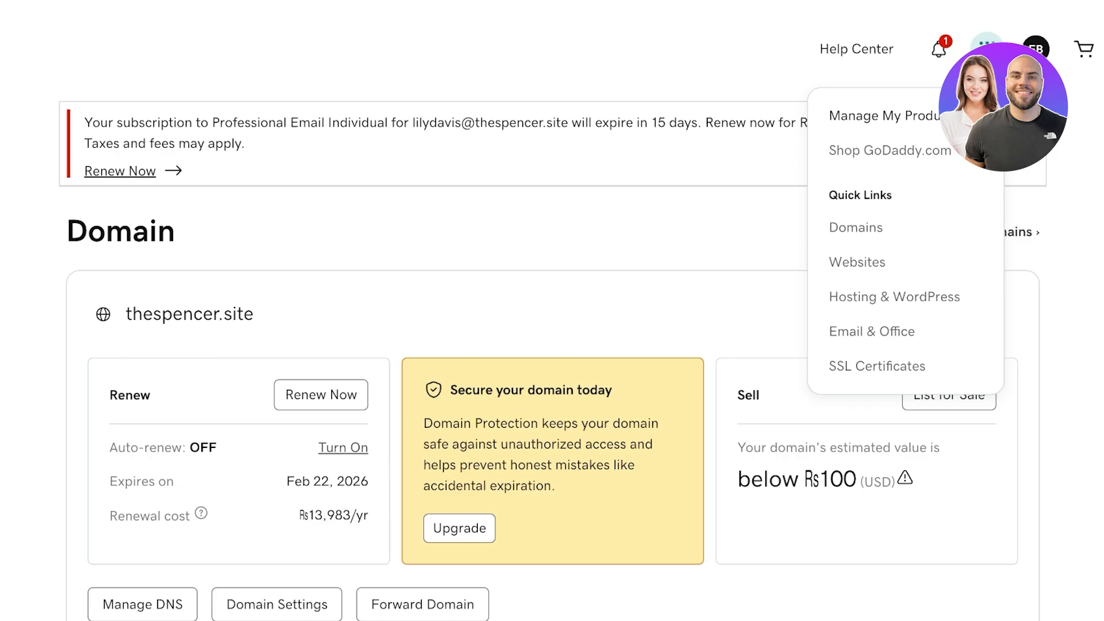
pyautogui.click(885, 115)
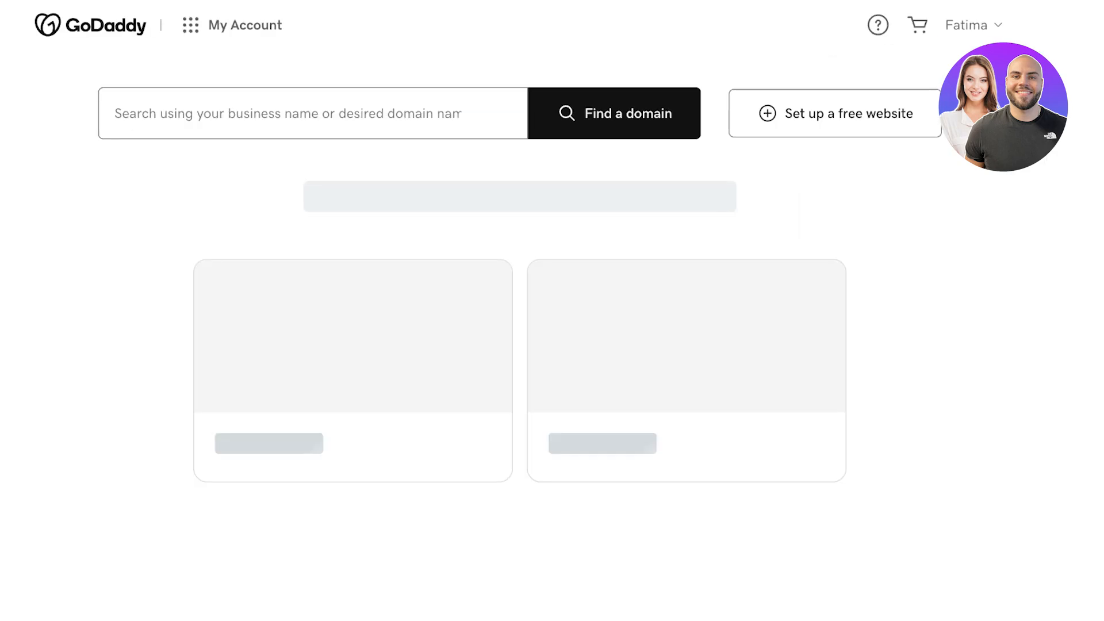
pyautogui.scroll(-1, 437, 357)
pyautogui.click(690, 368)
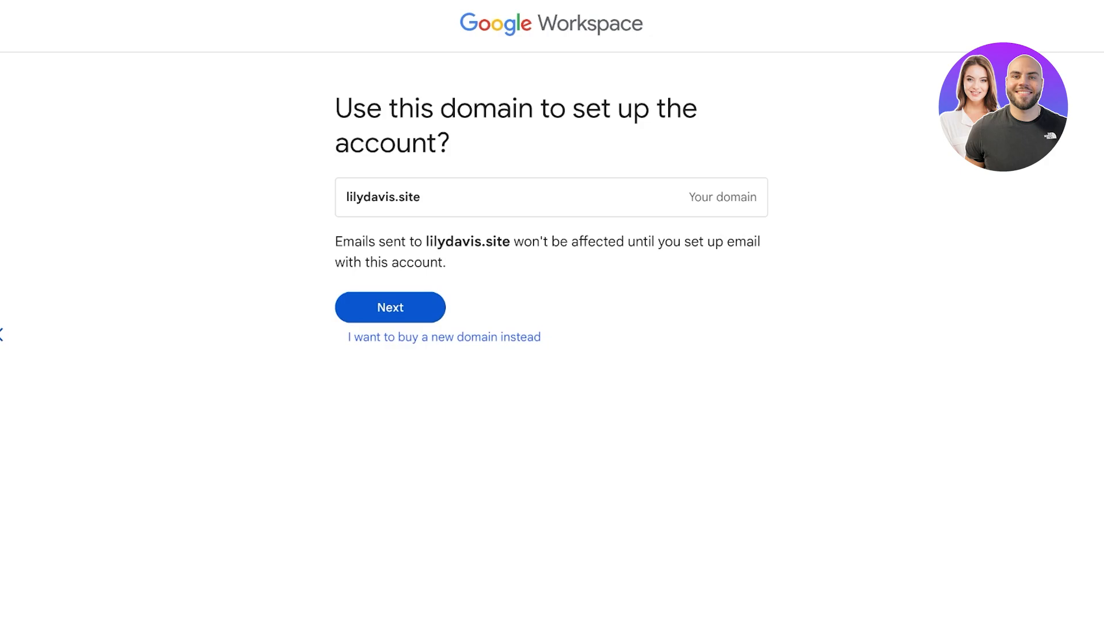
# Step: Confirm lilydavis.site, set the admin username and password, then enter the new admin address
pyautogui.click(391, 308)
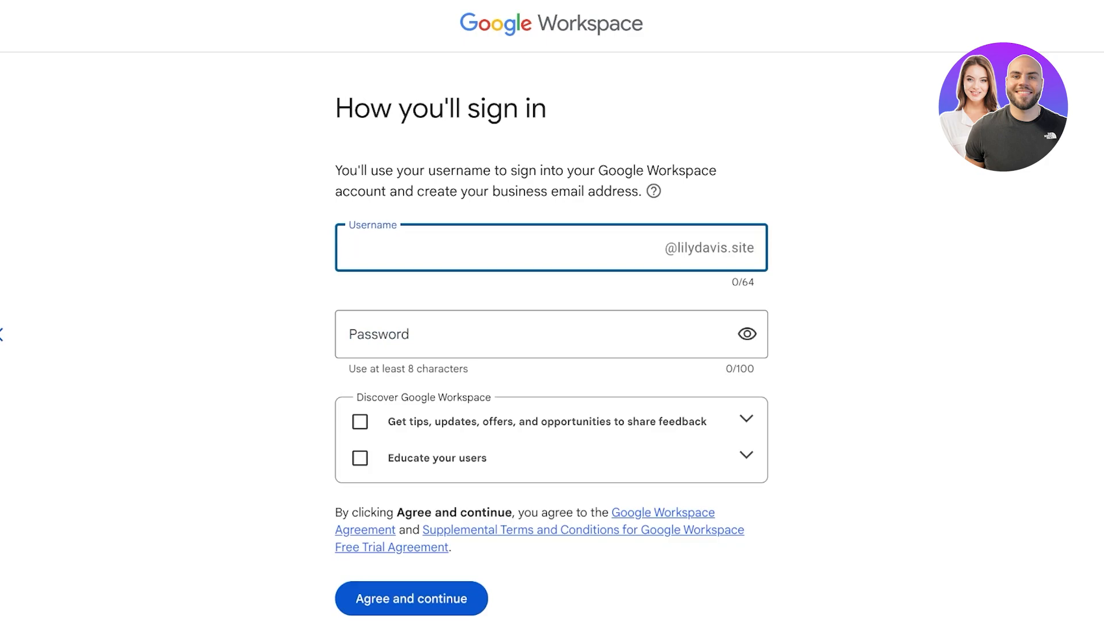
pyautogui.write('jane')
pyautogui.click(388, 335)
pyautogui.write('********')
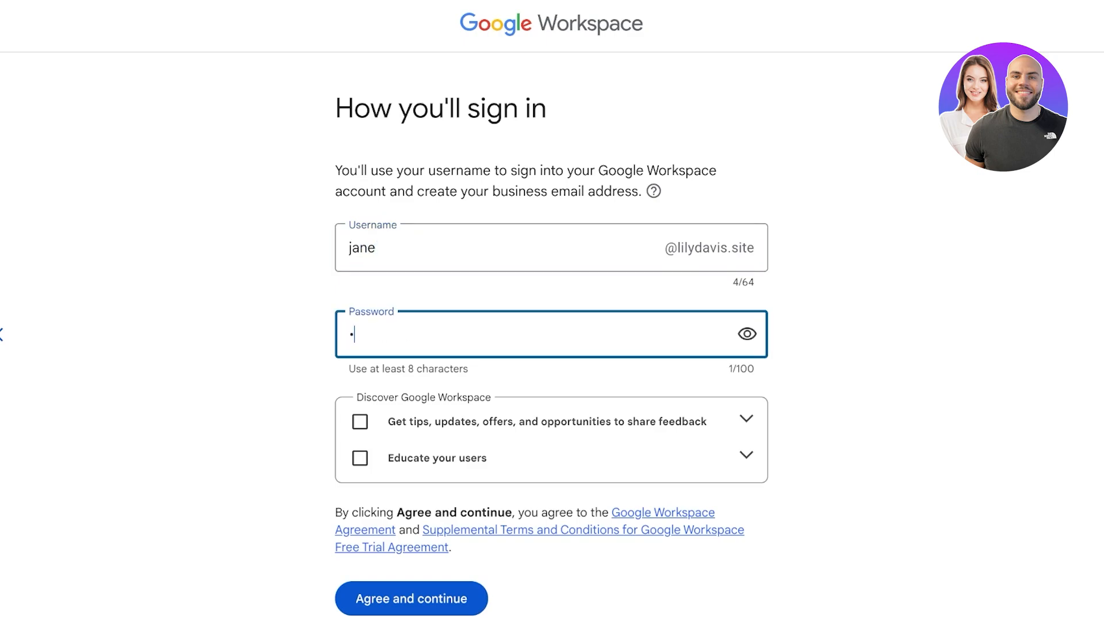
pyautogui.press('BackSpace')
pyautogui.write('**')
pyautogui.press('Return')
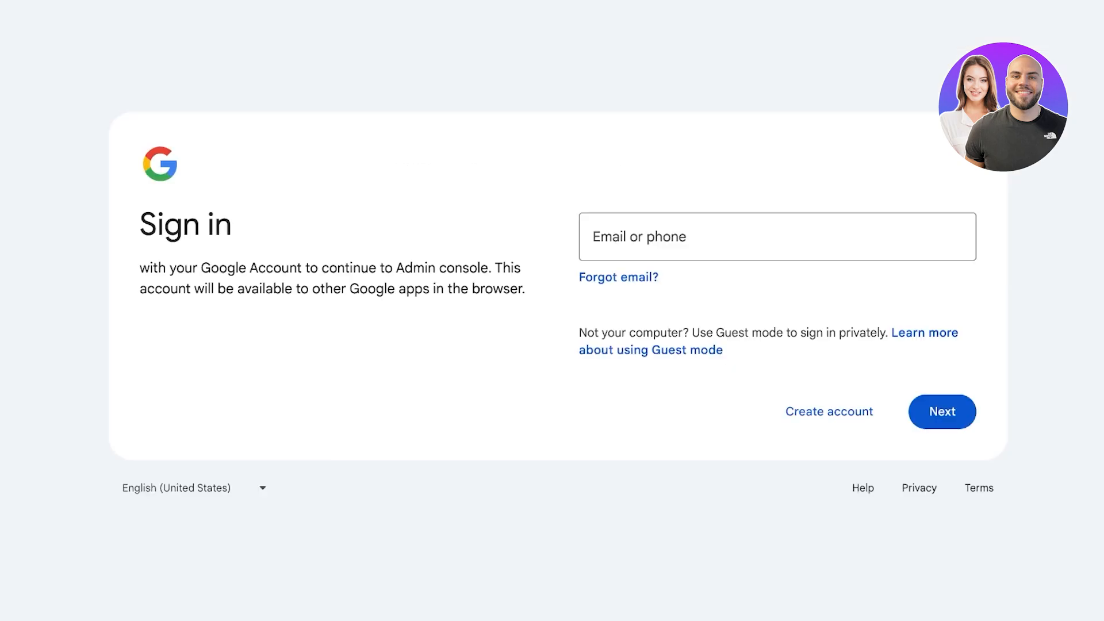
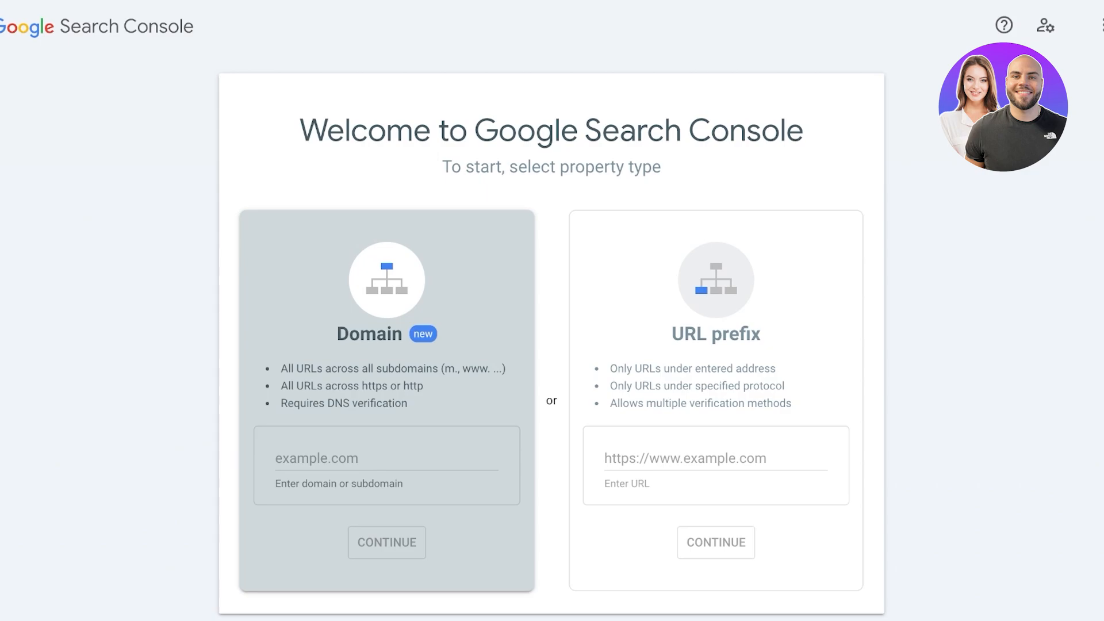
# Step: Add thespencer.site as a Domain property, which auto-verifies through the domain provider
pyautogui.click(386, 458)
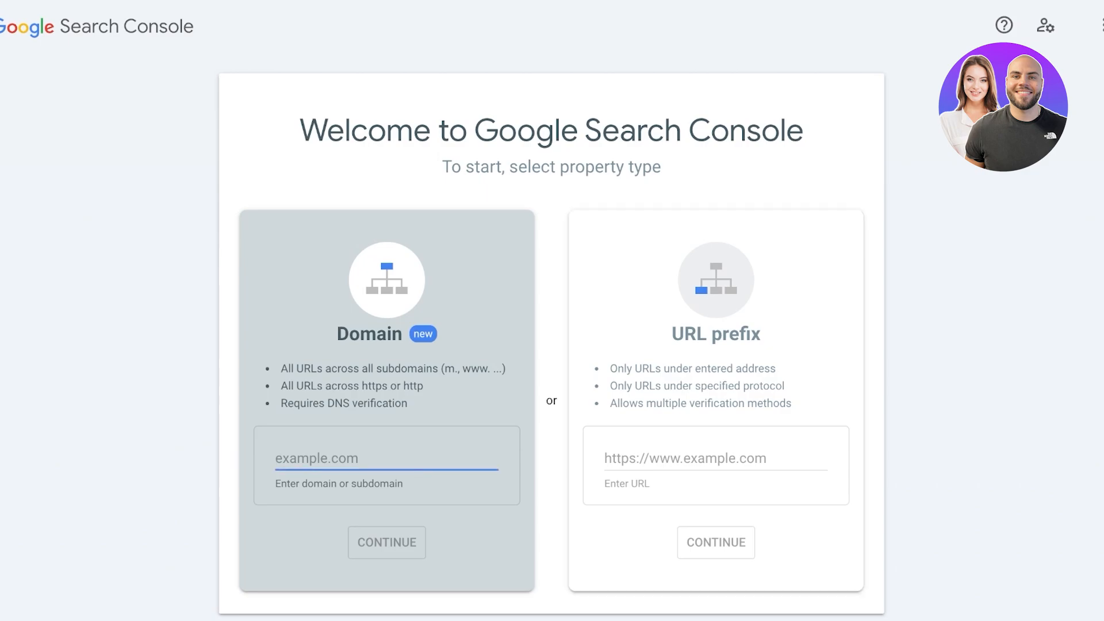
pyautogui.click(716, 334)
pyautogui.click(386, 334)
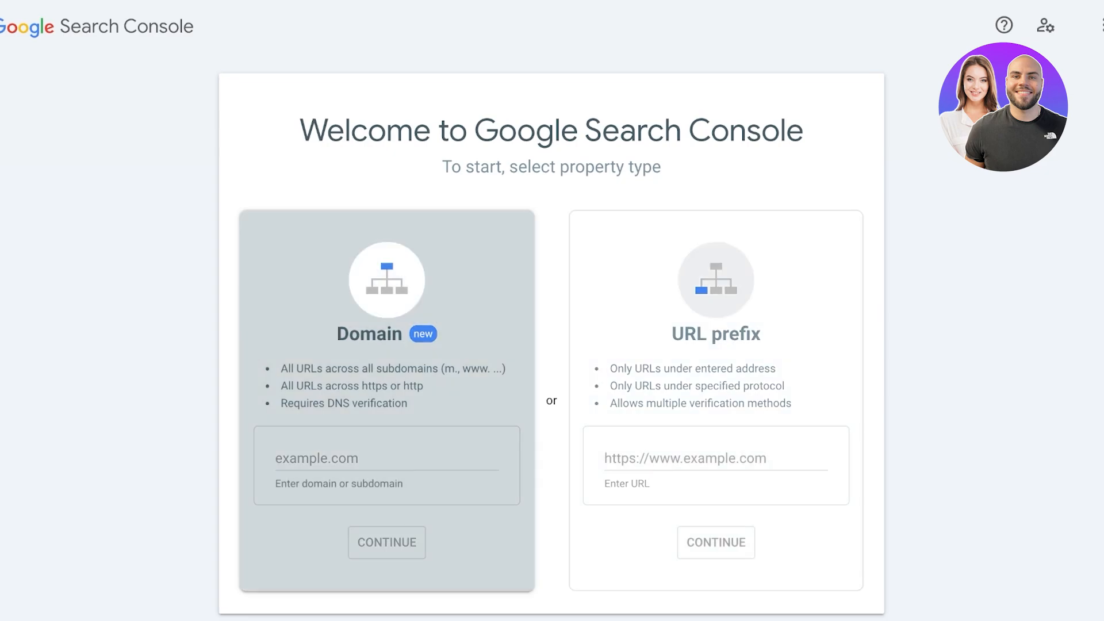
pyautogui.click(380, 458)
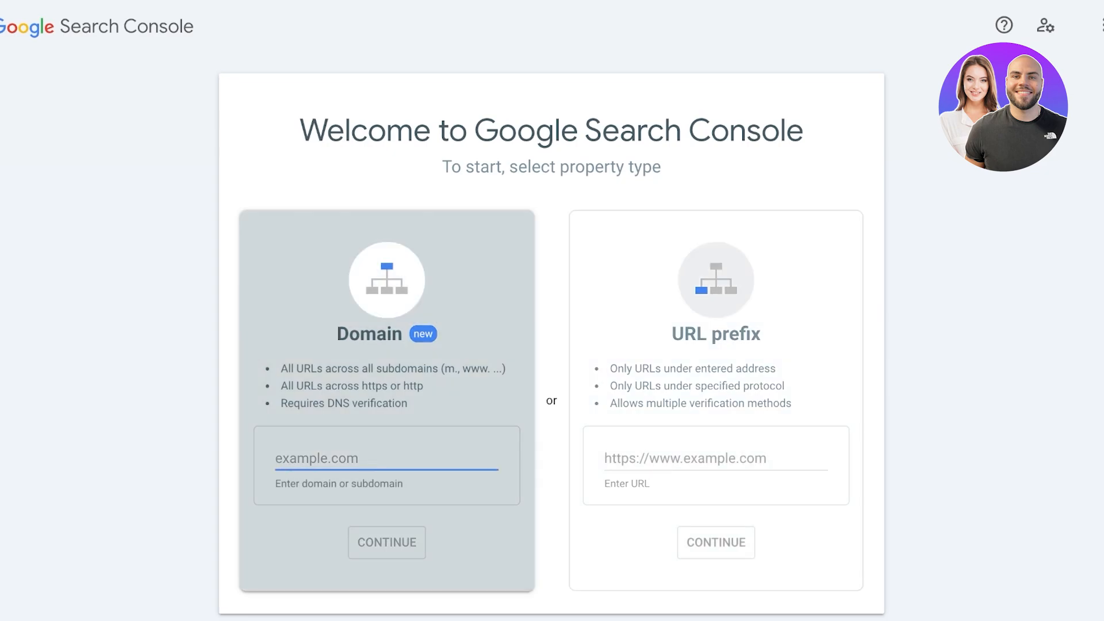
pyautogui.write('thespencer.s')
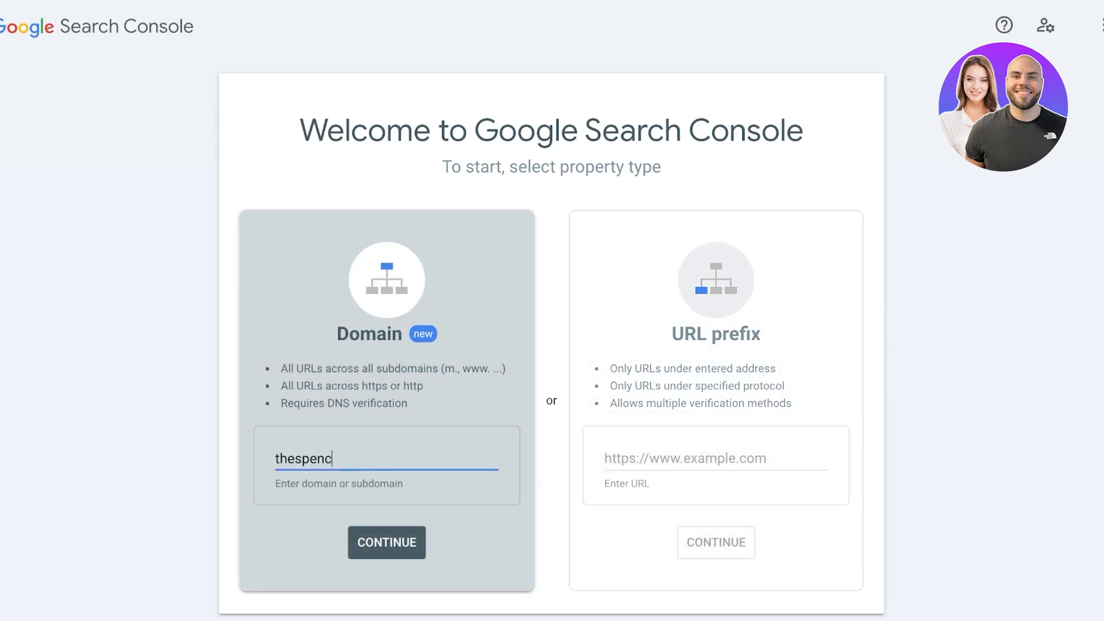
pyautogui.write('ite')
pyautogui.press('Return')
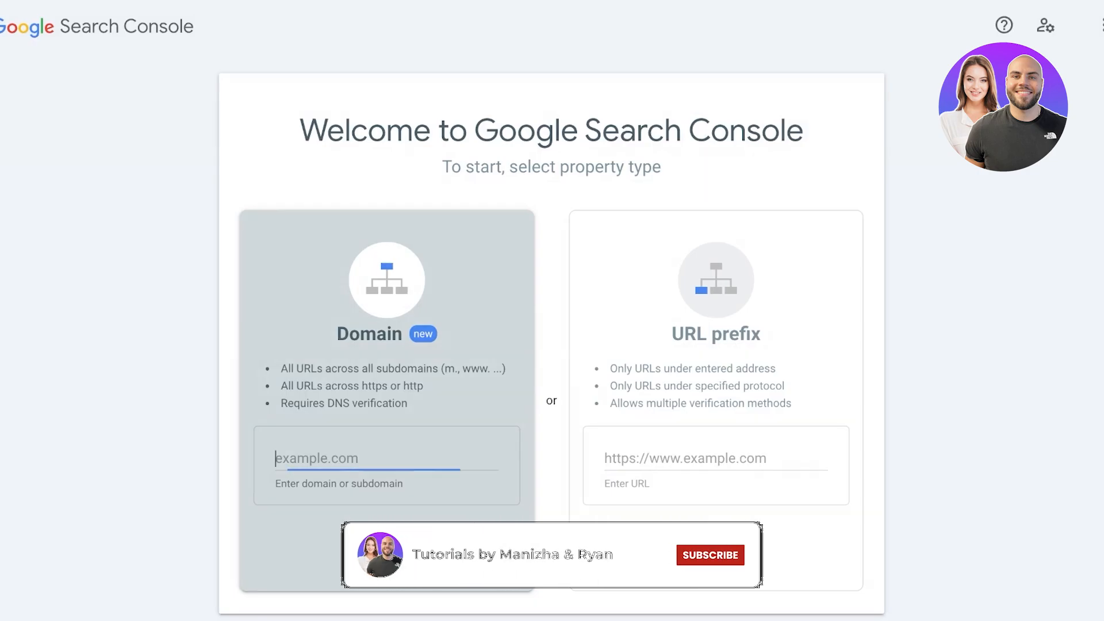
# Step: Submit lilydavis.site as a Domain property in Search Console
pyautogui.write('lilydavis.site')
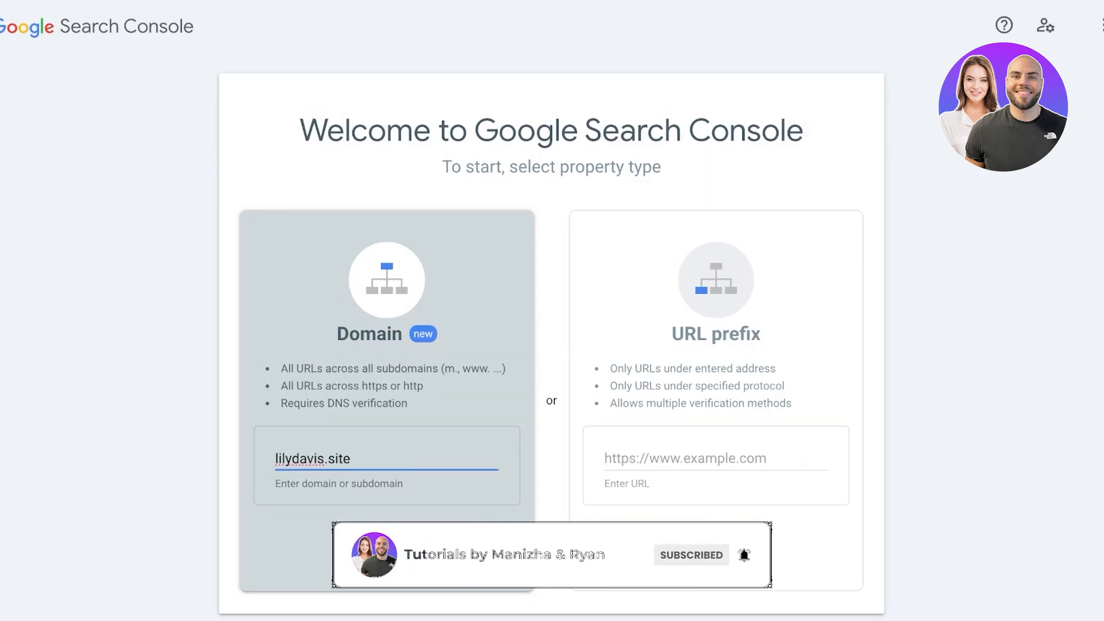
pyautogui.press('Return')
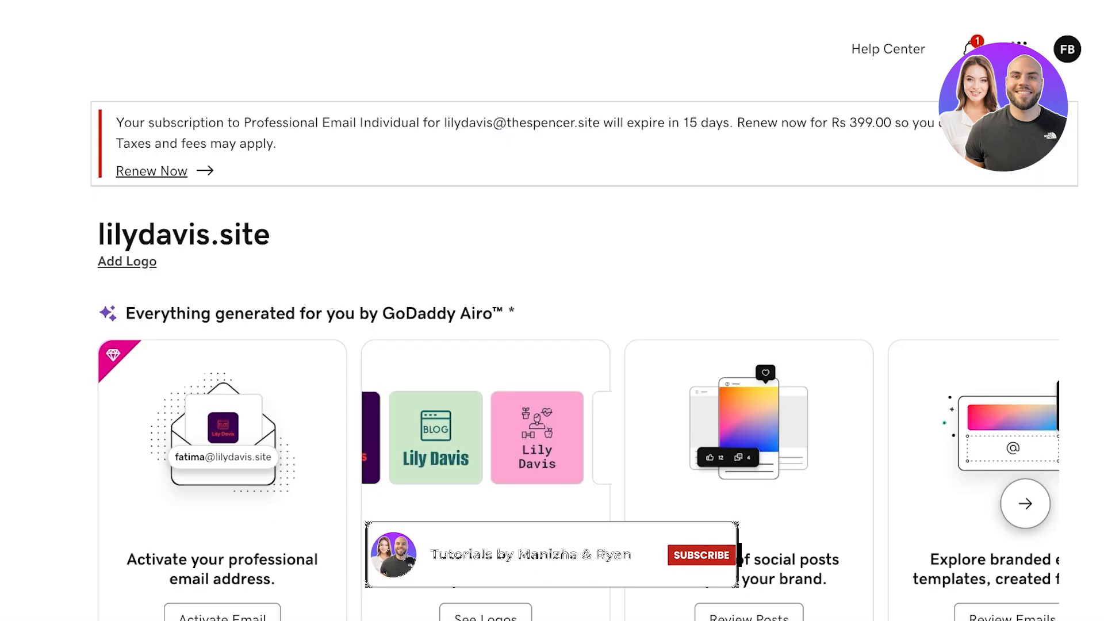
pyautogui.moveTo(6, 280)
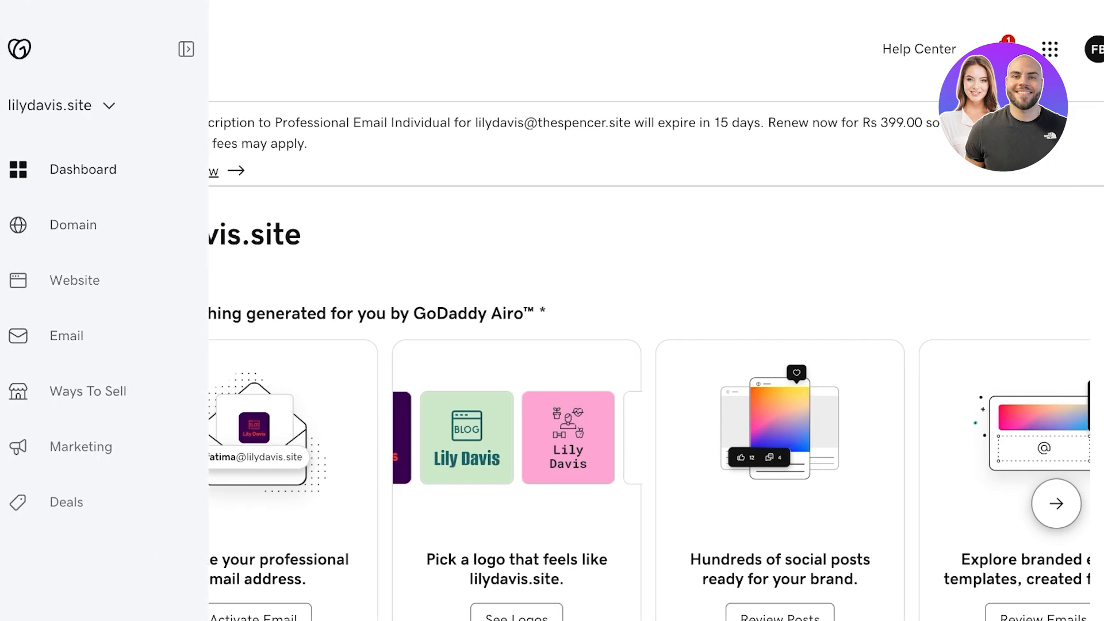
# Step: Open and review the Domain page for lilydavis.site in GoDaddy
pyautogui.click(73, 225)
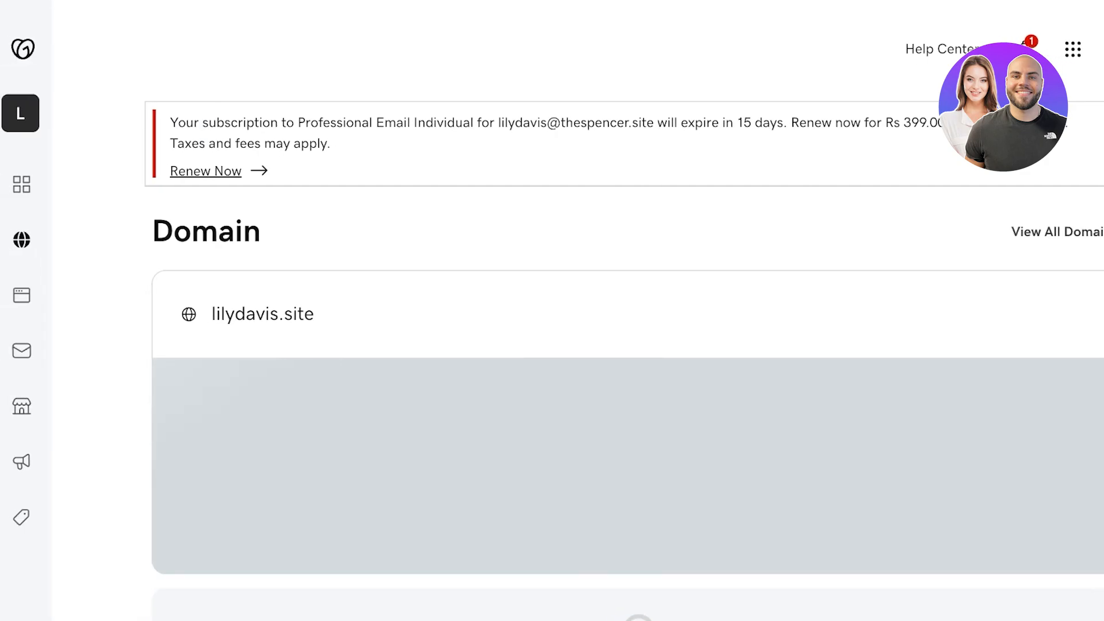
pyautogui.scroll(-4, 627, 345)
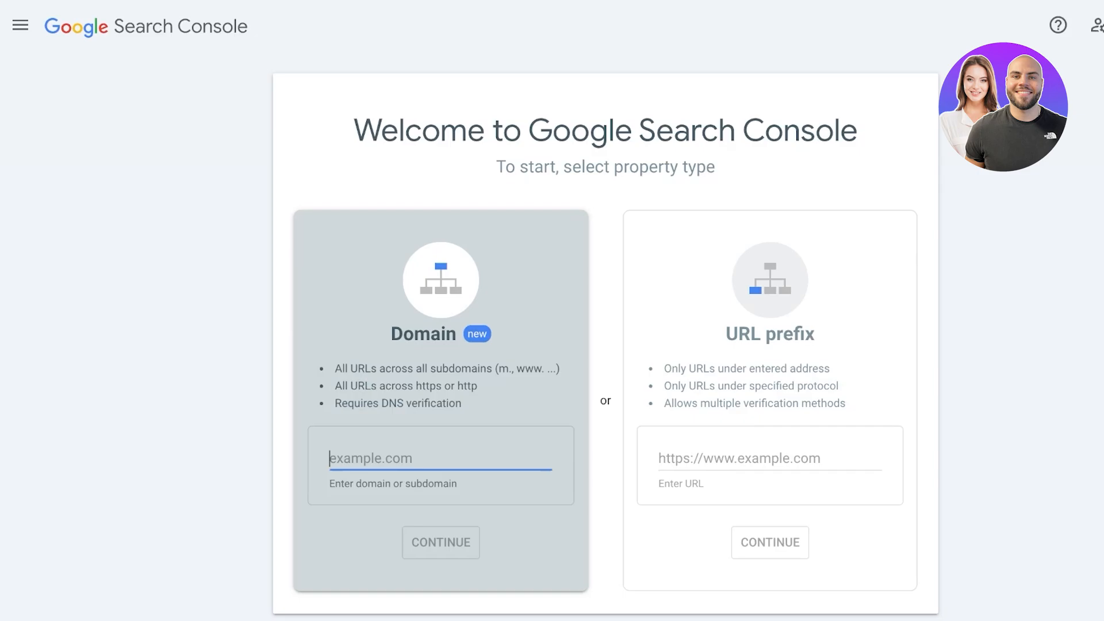
# Step: Submit lilydaviss.site as a Domain property and set its verification record type to TXT
pyautogui.write('lilydavis')
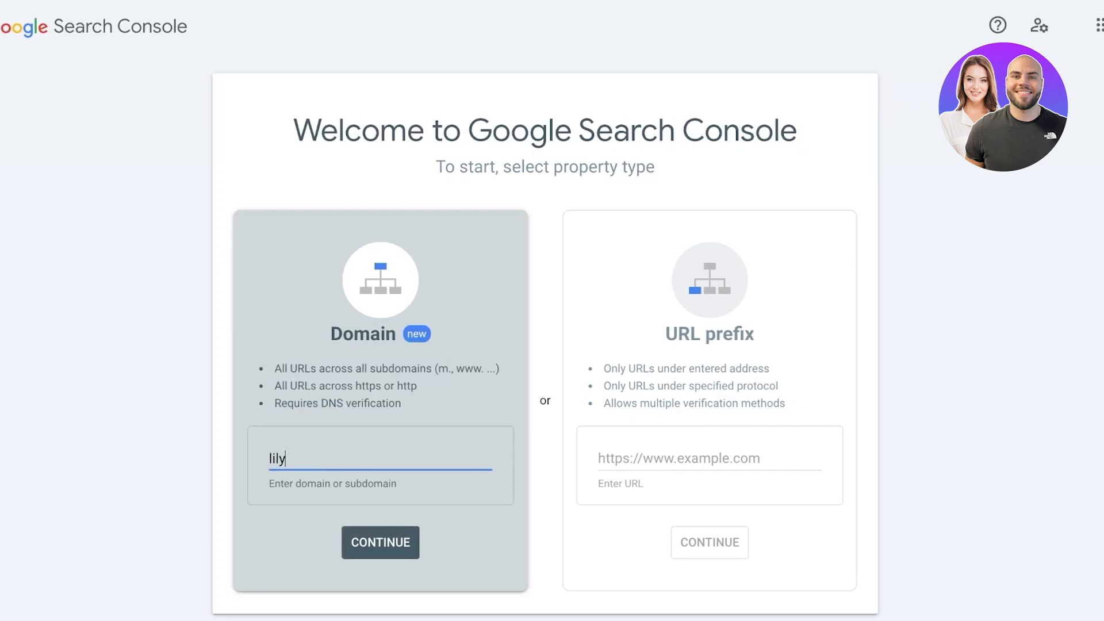
pyautogui.write('s.site')
pyautogui.press('Return')
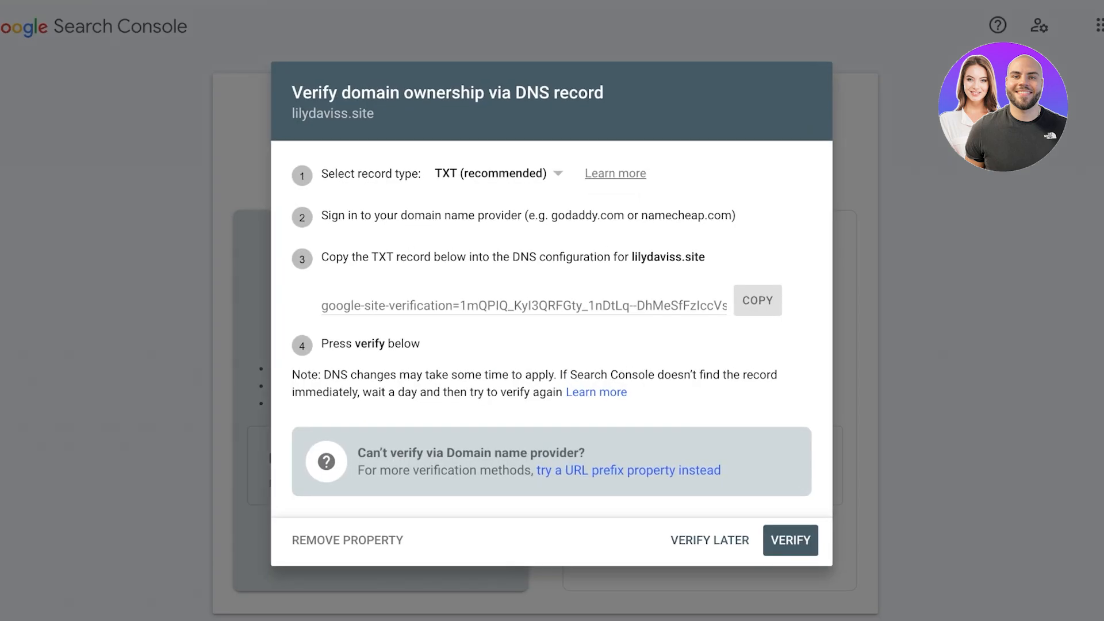
pyautogui.click(498, 174)
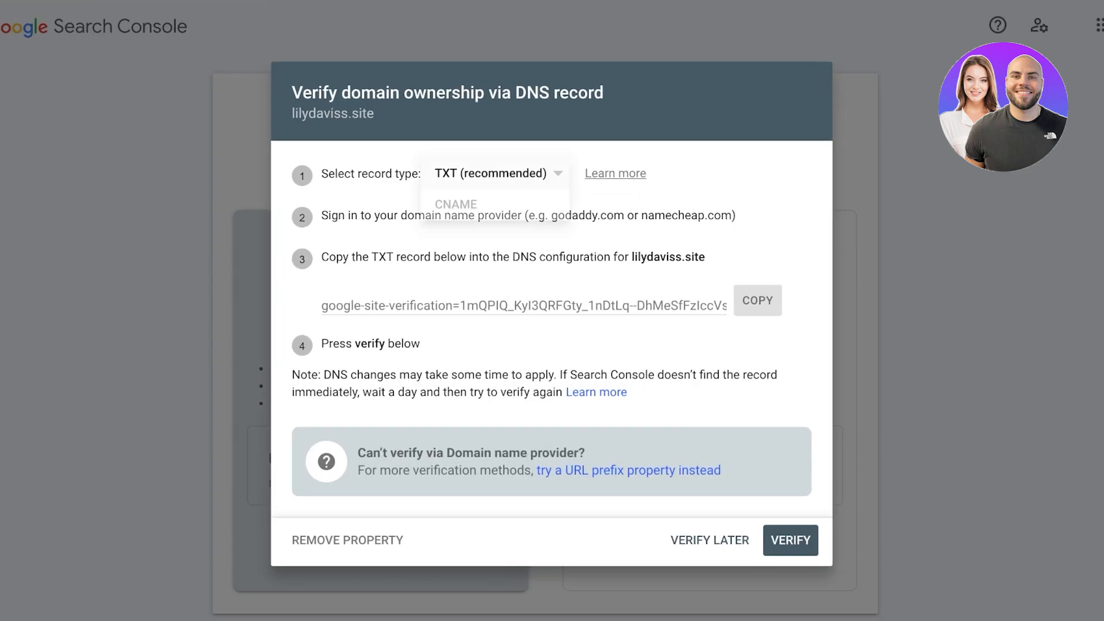
pyautogui.click(489, 204)
pyautogui.click(499, 147)
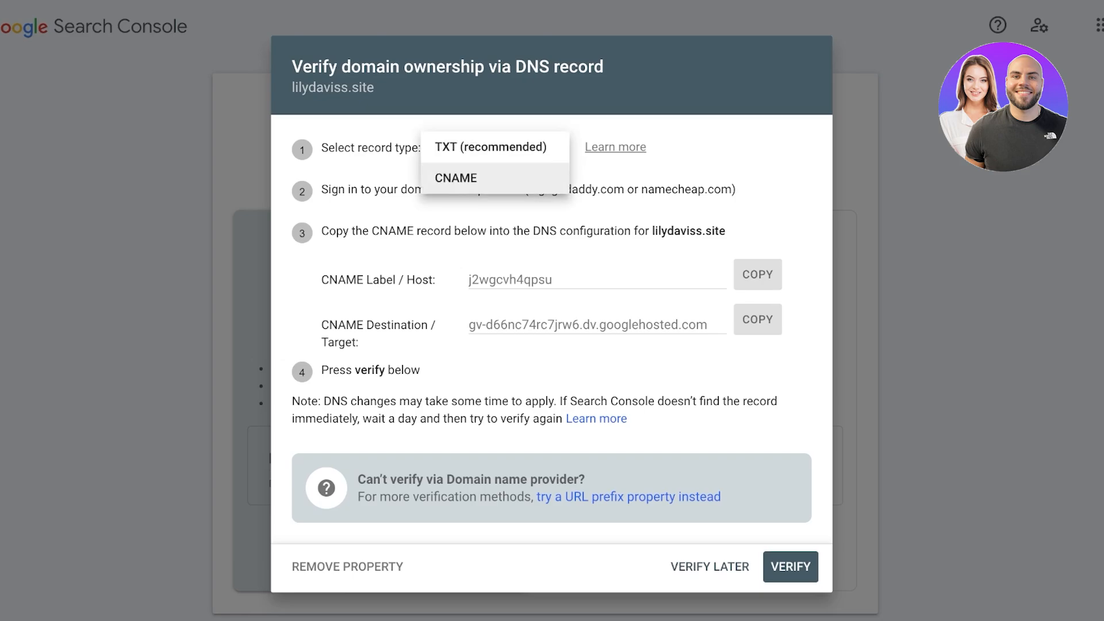
pyautogui.click(489, 178)
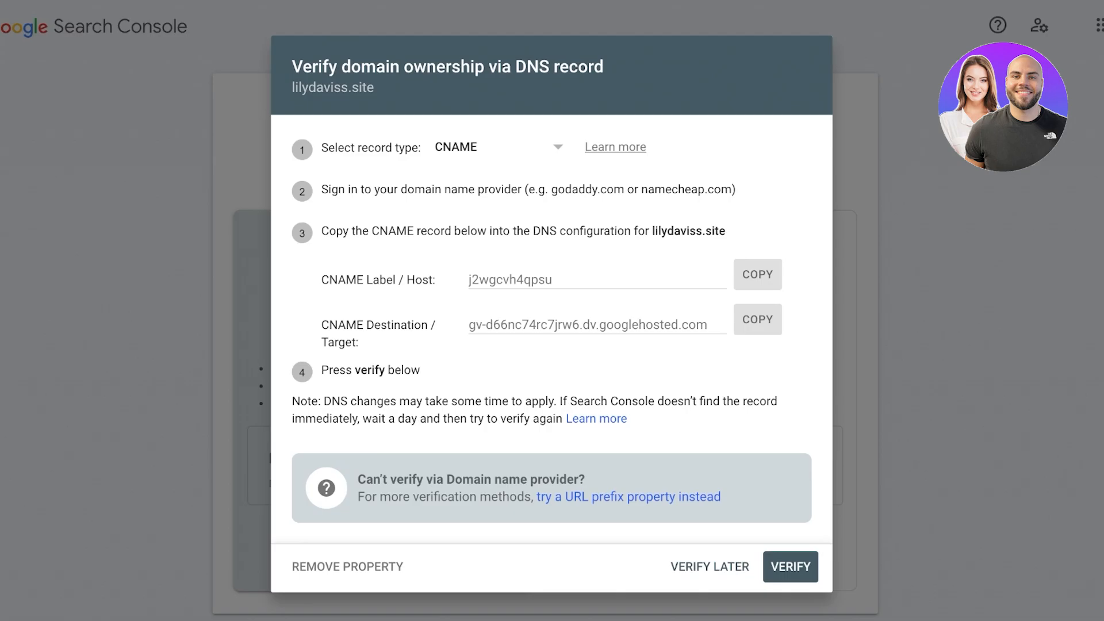
pyautogui.click(460, 147)
pyautogui.click(457, 147)
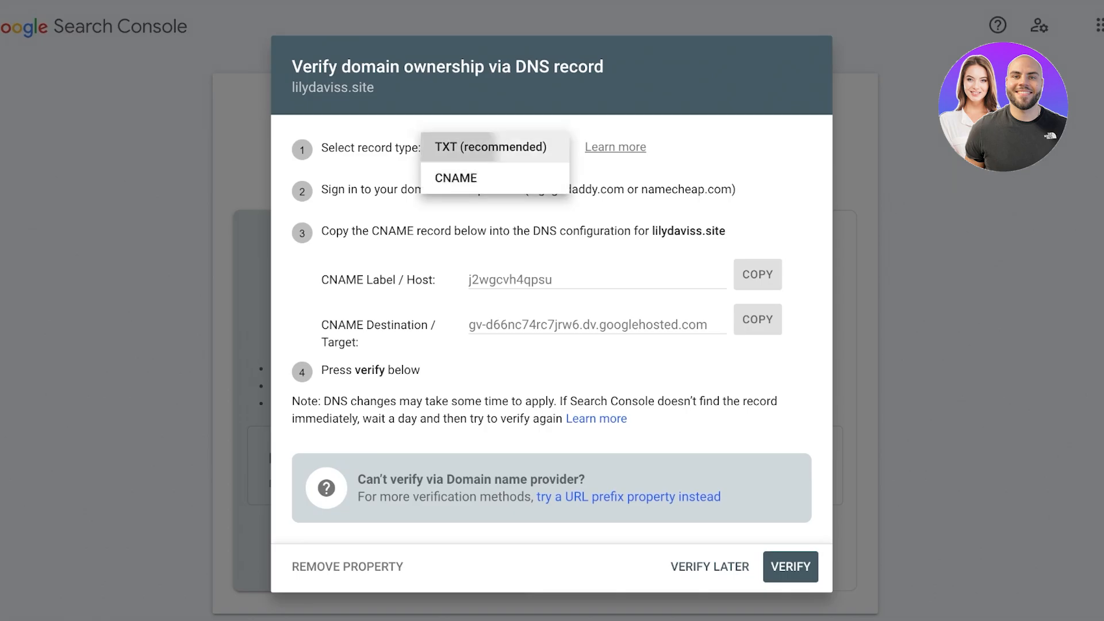
pyautogui.click(490, 173)
pyautogui.click(456, 205)
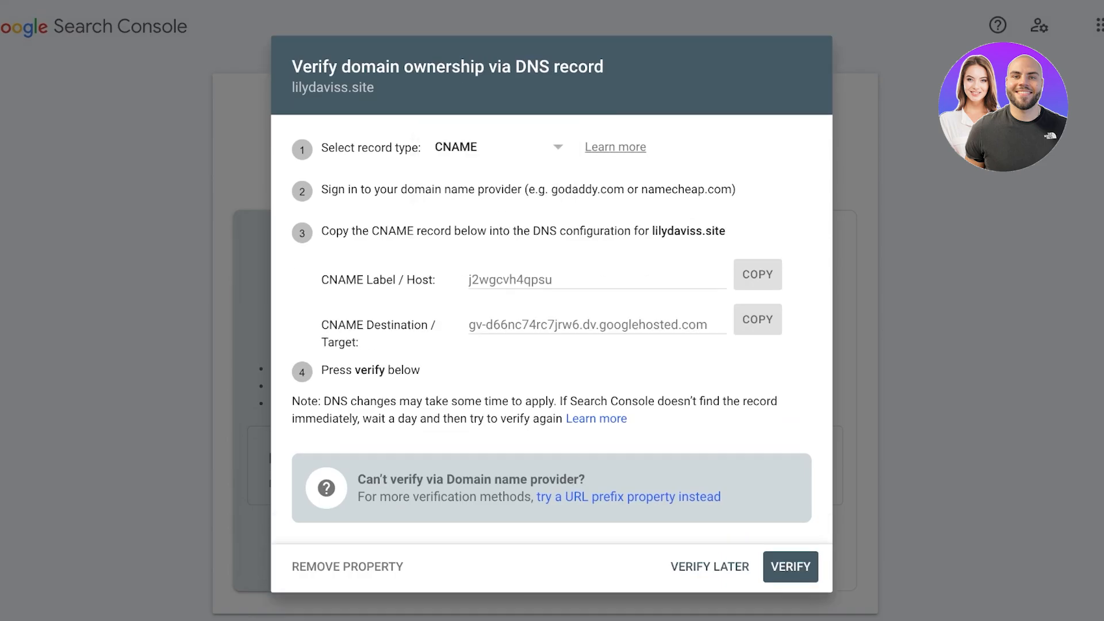
pyautogui.click(456, 147)
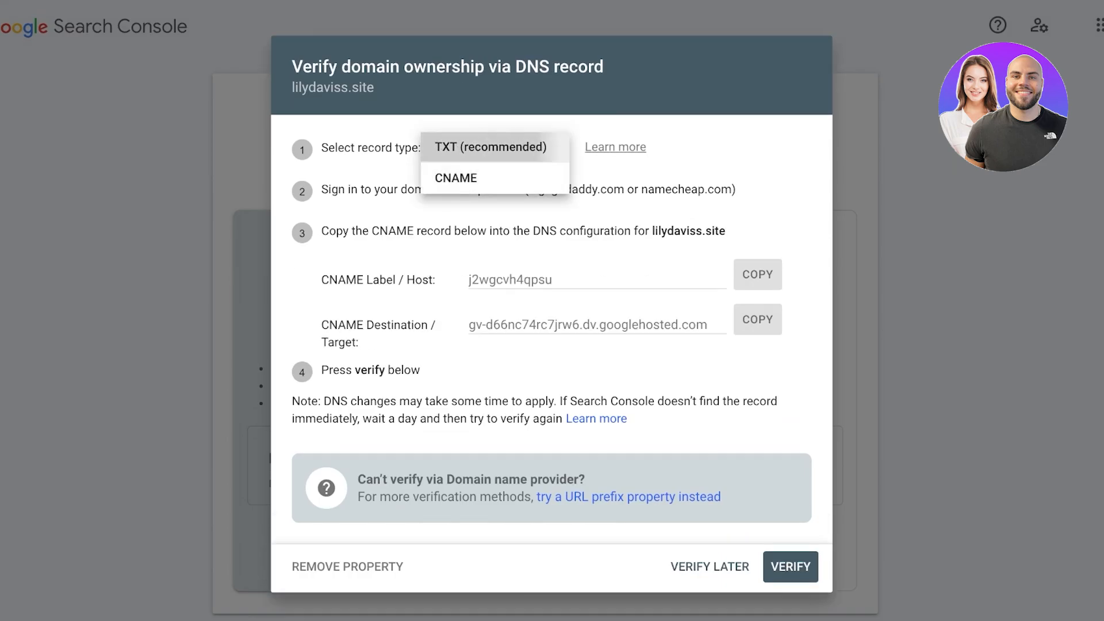
pyautogui.click(488, 146)
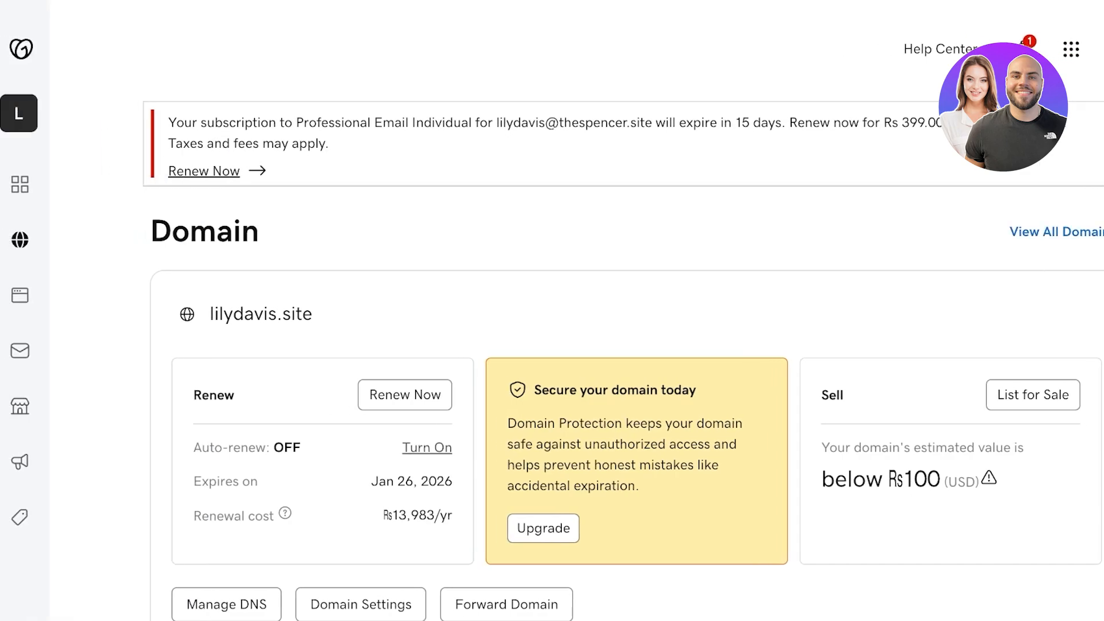
# Step: Open lilydavis.site's DNS settings and add a new record row of type TXT
pyautogui.scroll(-3, 627, 345)
pyautogui.scroll(2, 627, 346)
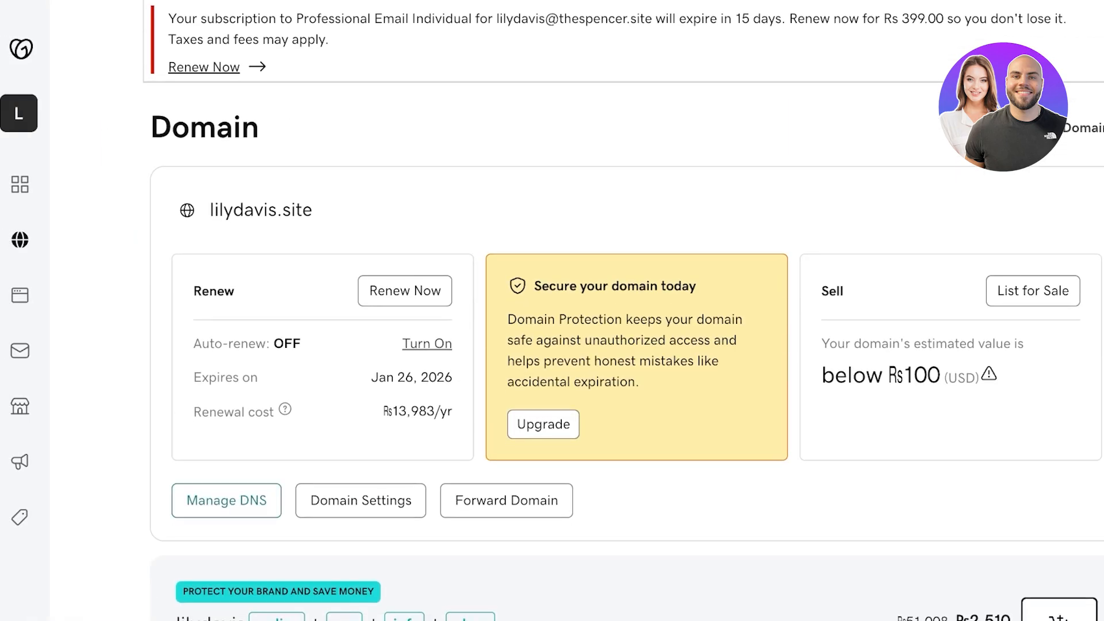
pyautogui.click(226, 500)
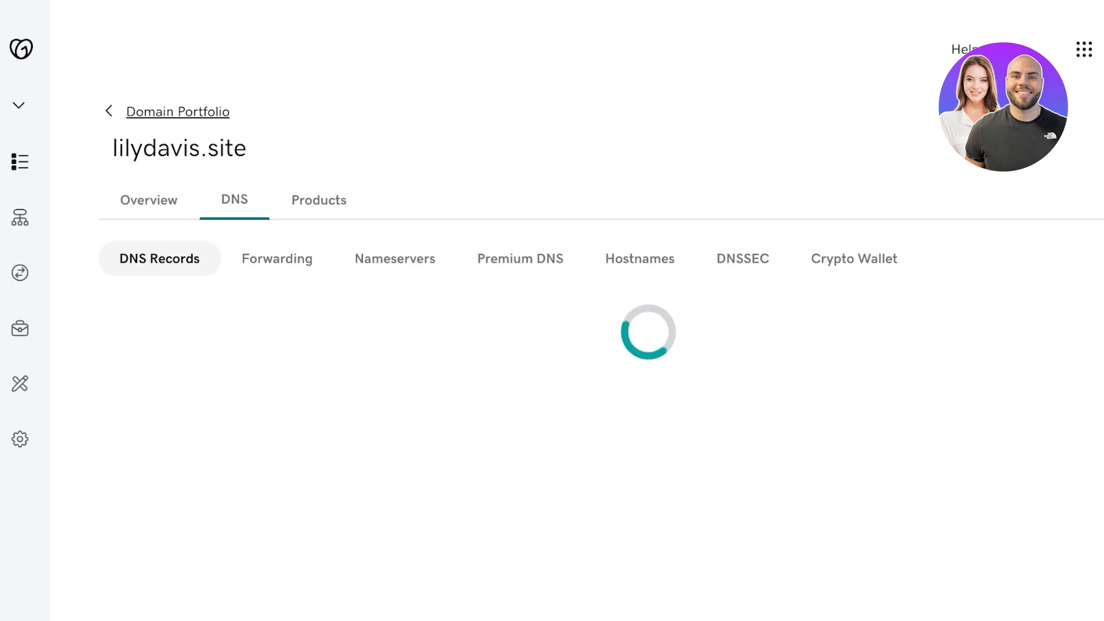
pyautogui.scroll(-2, 575, 357)
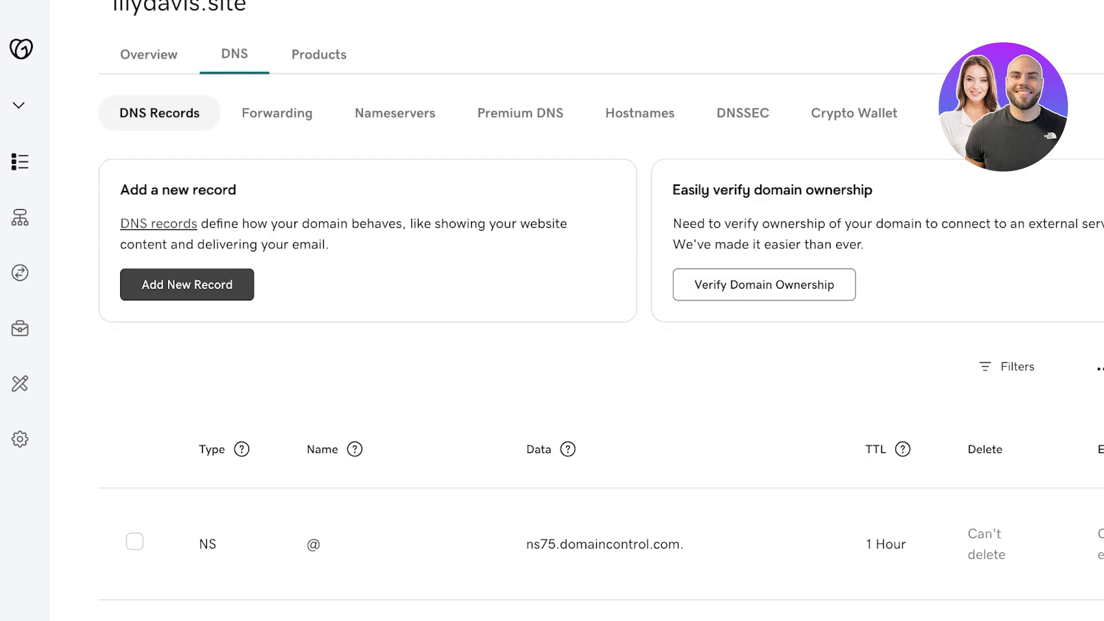
pyautogui.click(187, 285)
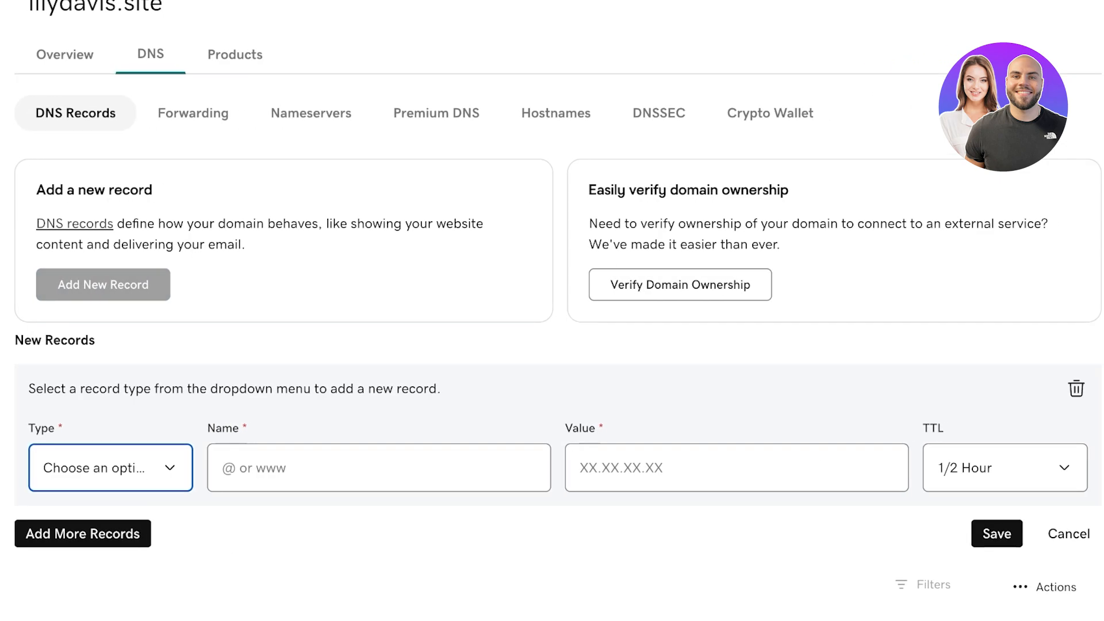
pyautogui.click(111, 468)
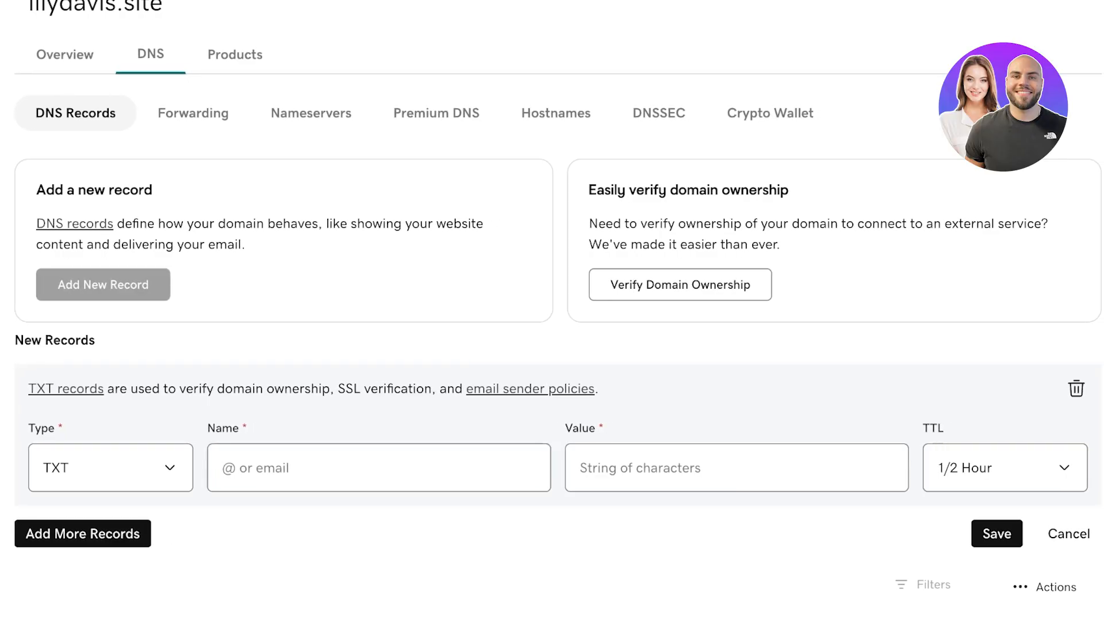
# Step: Delete the MX record pointing to mailstore1.secureserver.net from lilydavis.site's DNS
pyautogui.click(736, 467)
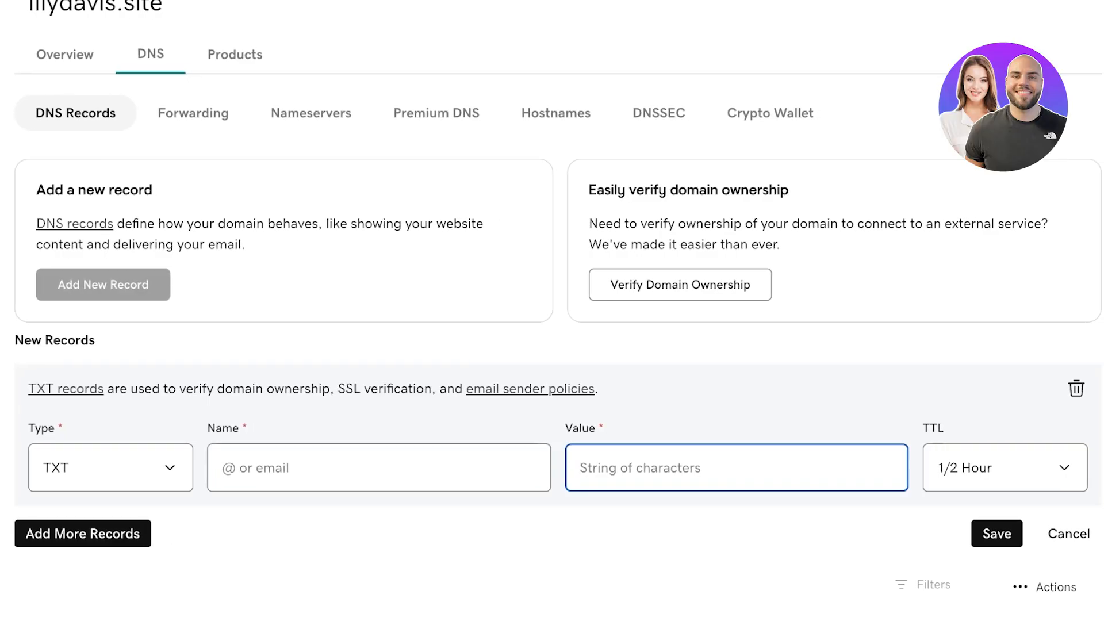
pyautogui.click(379, 468)
pyautogui.scroll(-6, 552, 310)
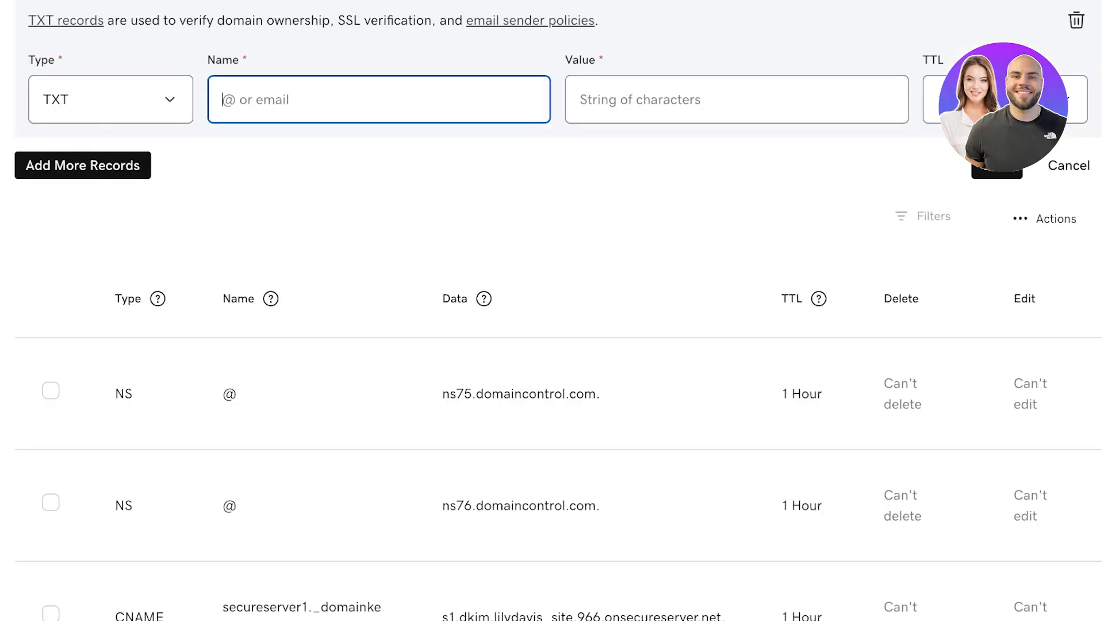
pyautogui.scroll(-4, 552, 310)
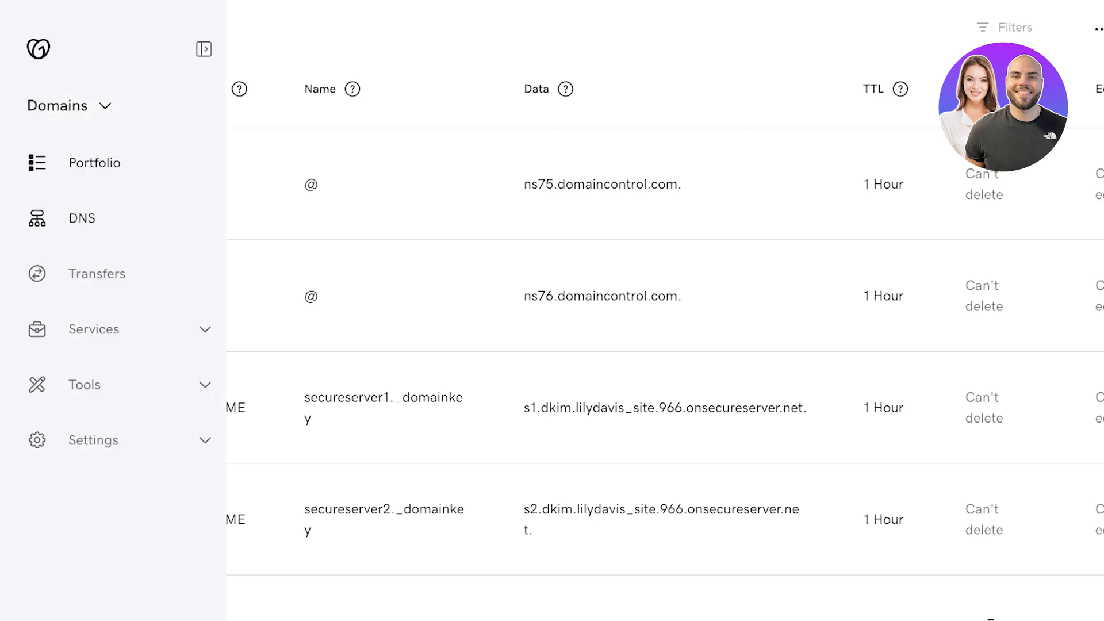
pyautogui.scroll(-5, 552, 311)
pyautogui.scroll(-10, 552, 311)
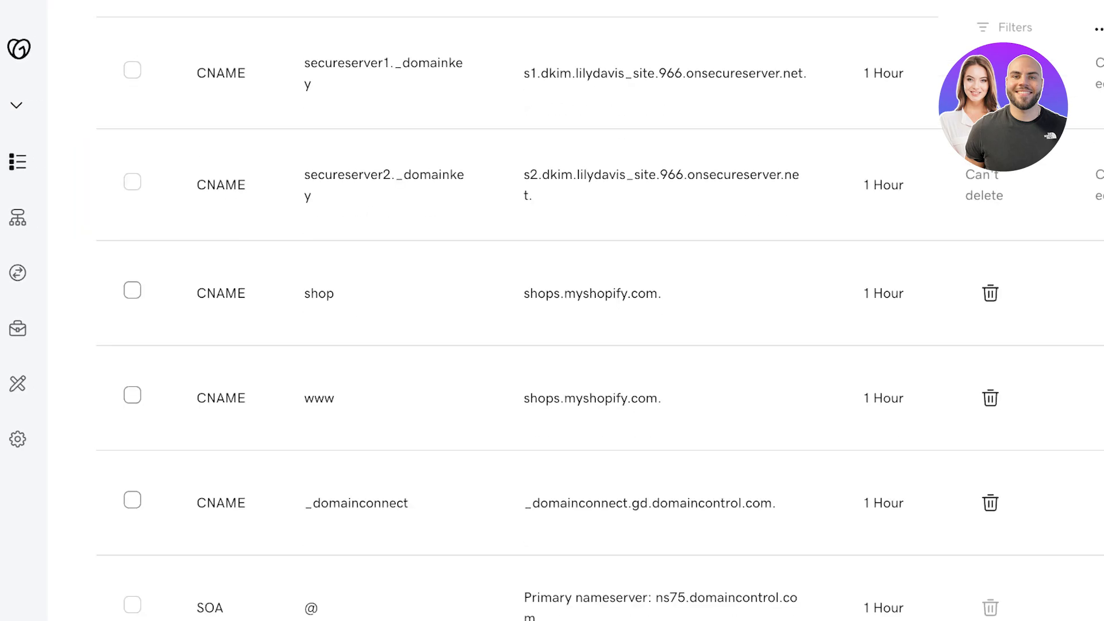
pyautogui.scroll(3, 552, 310)
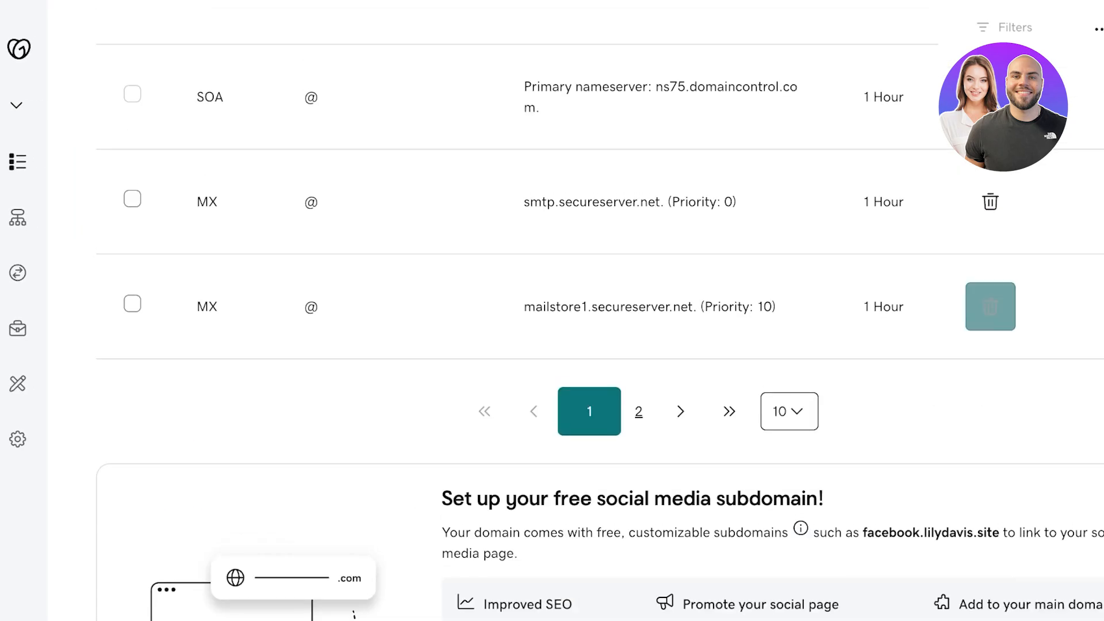
pyautogui.click(990, 307)
pyautogui.click(222, 364)
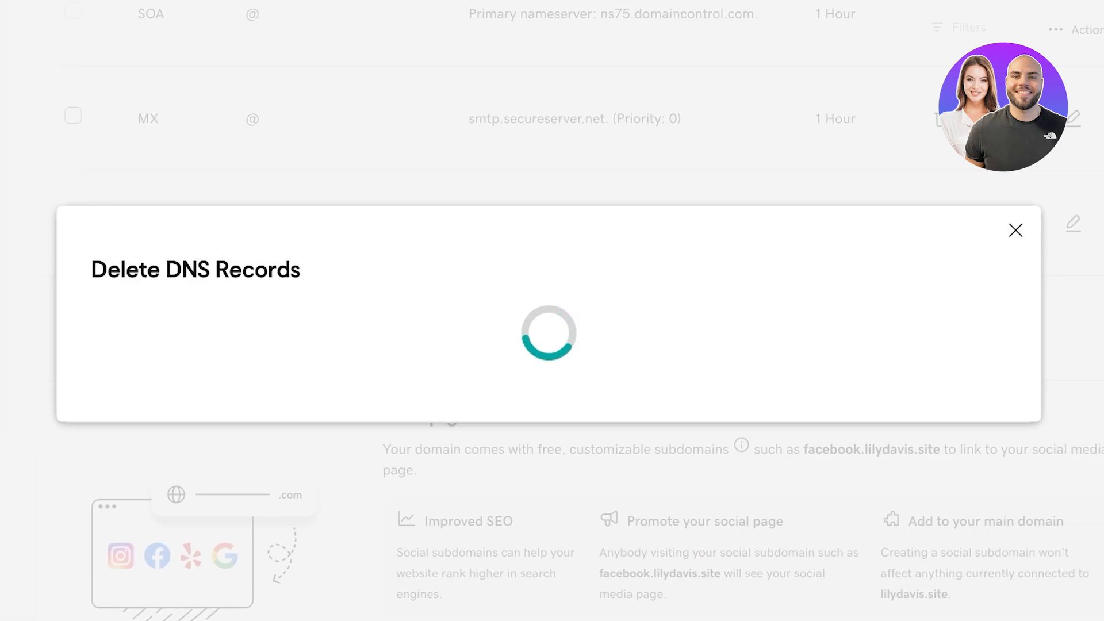
pyautogui.scroll(-10, 552, 310)
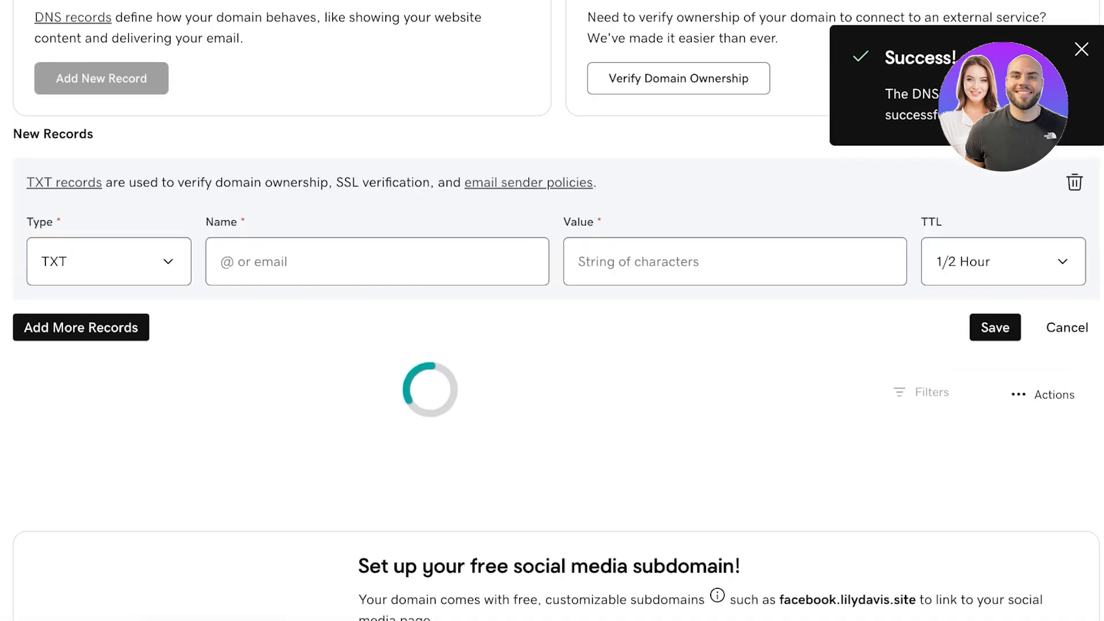
# Step: Tick the smtp MX and the _domainconnect, shop and www CNAME records
pyautogui.click(49, 523)
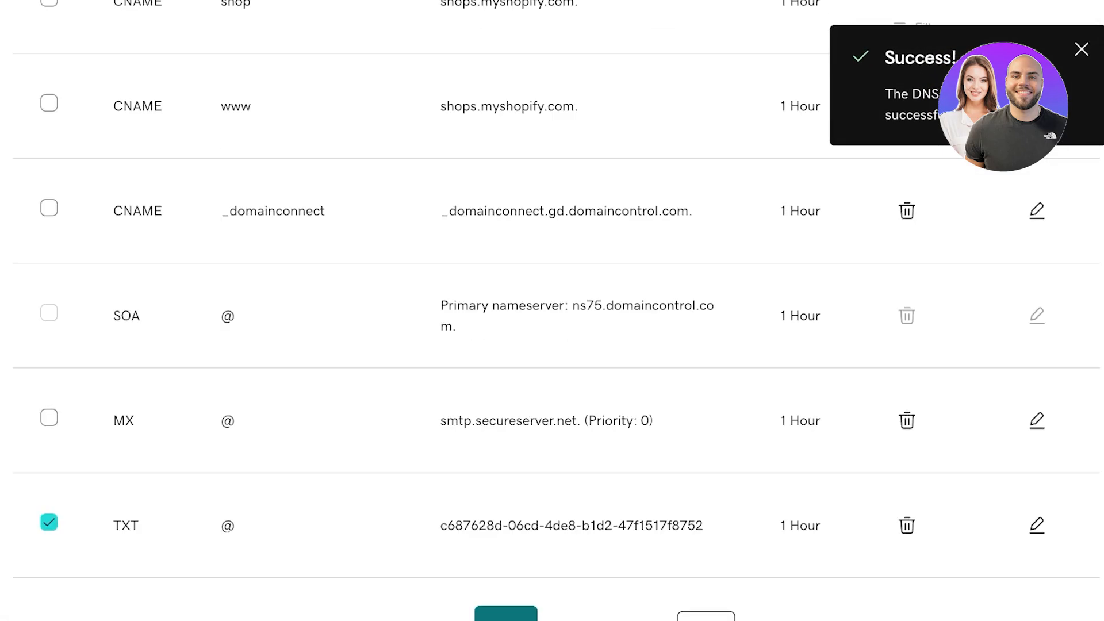
pyautogui.click(49, 417)
pyautogui.click(49, 208)
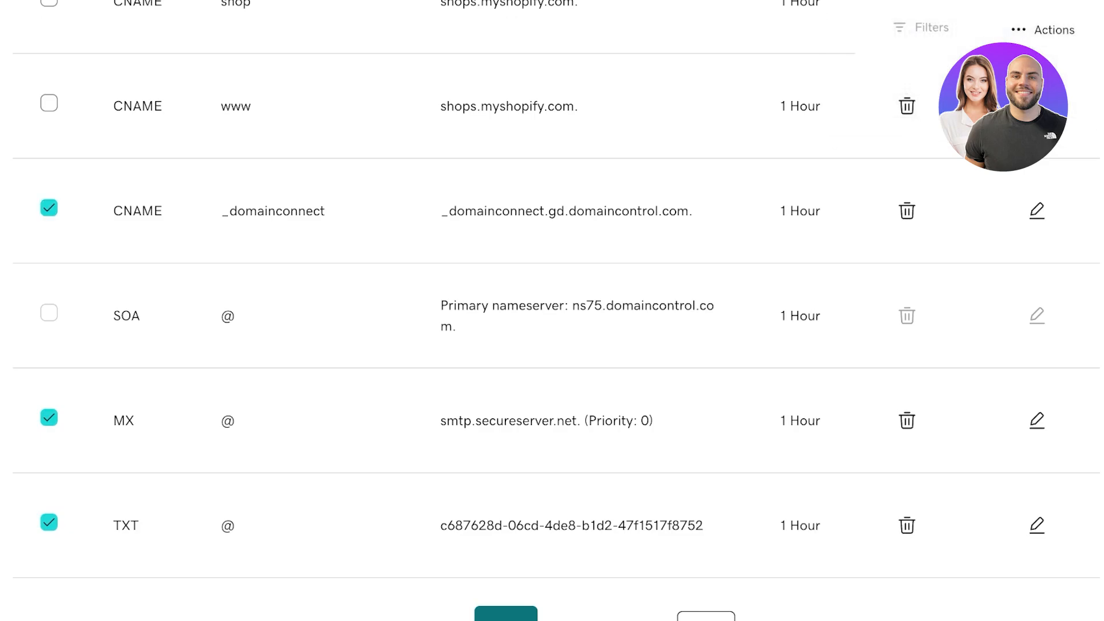
pyautogui.scroll(3, 553, 311)
pyautogui.click(49, 166)
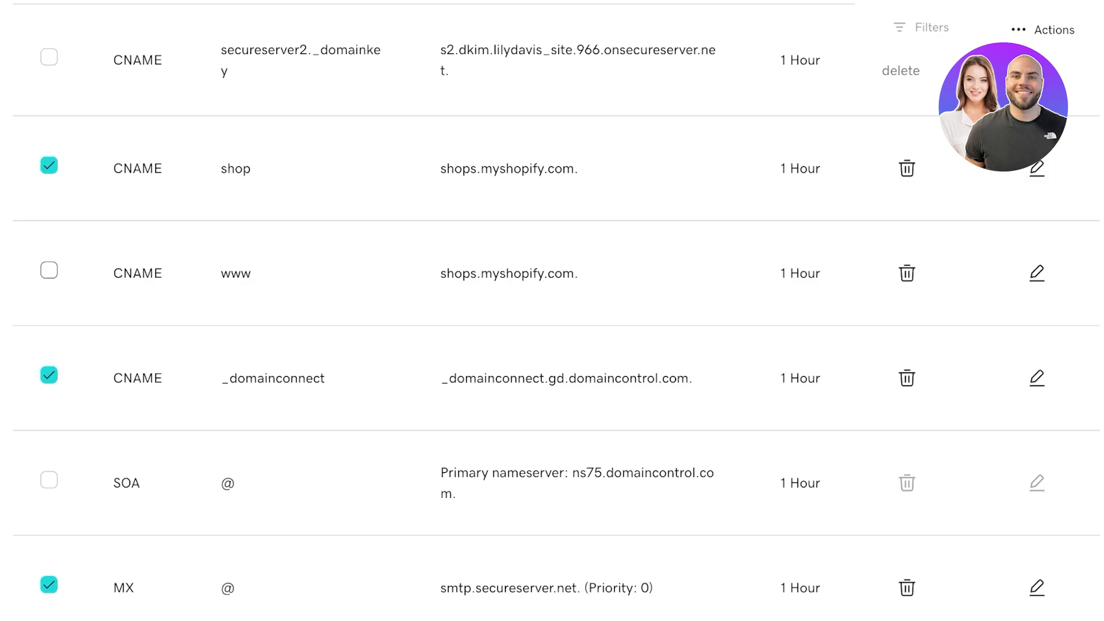
pyautogui.click(49, 270)
pyautogui.scroll(5, 553, 310)
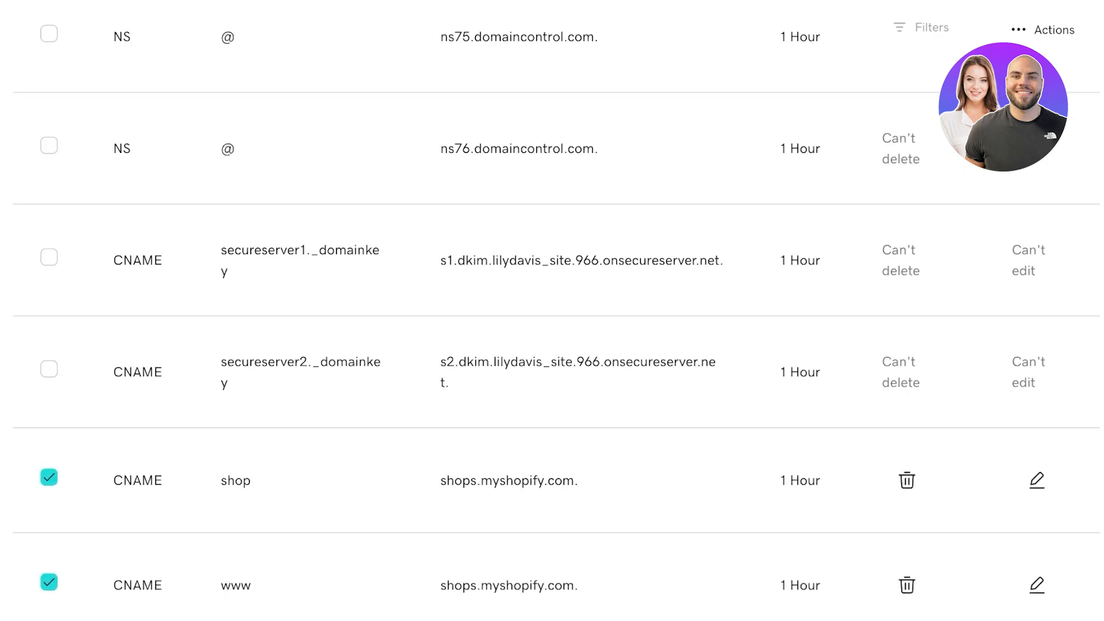
pyautogui.scroll(-2, 552, 310)
pyautogui.scroll(-13, 907, 315)
pyautogui.scroll(11, 907, 316)
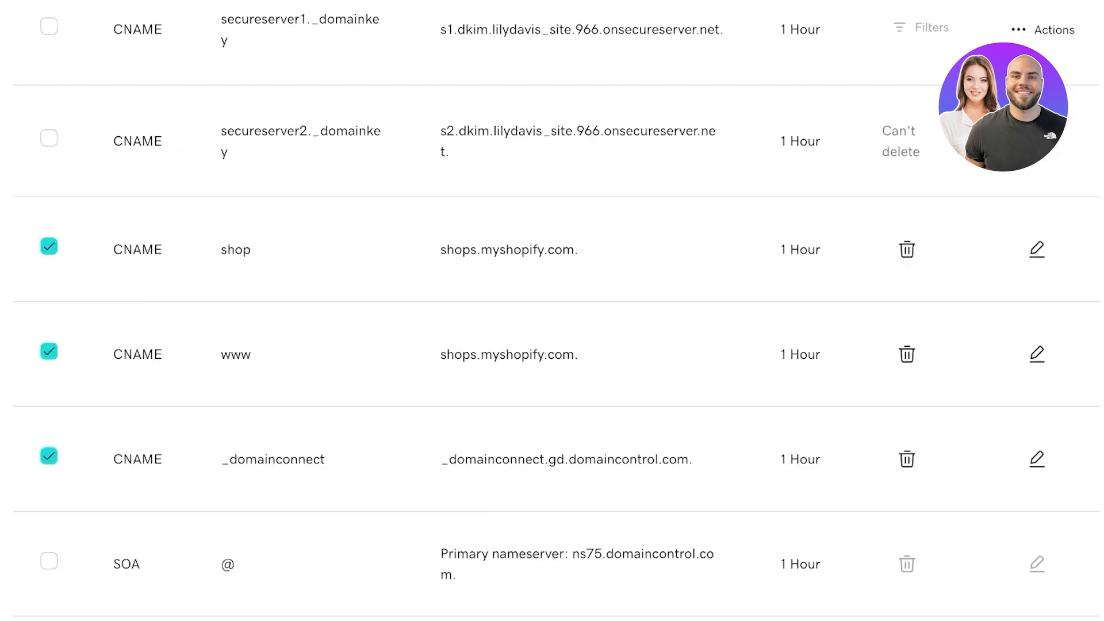
pyautogui.scroll(-6, 907, 316)
pyautogui.scroll(14, 907, 316)
pyautogui.scroll(-10, 552, 311)
pyautogui.scroll(12, 552, 310)
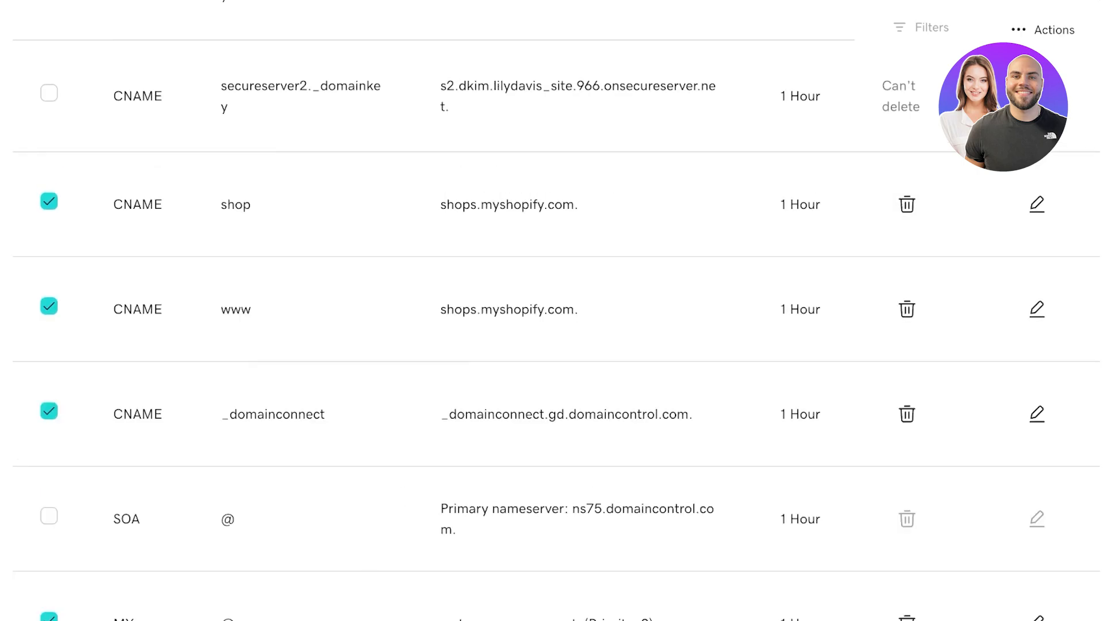
pyautogui.scroll(-11, 552, 311)
pyautogui.scroll(11, 1037, 212)
pyautogui.scroll(-11, 1037, 317)
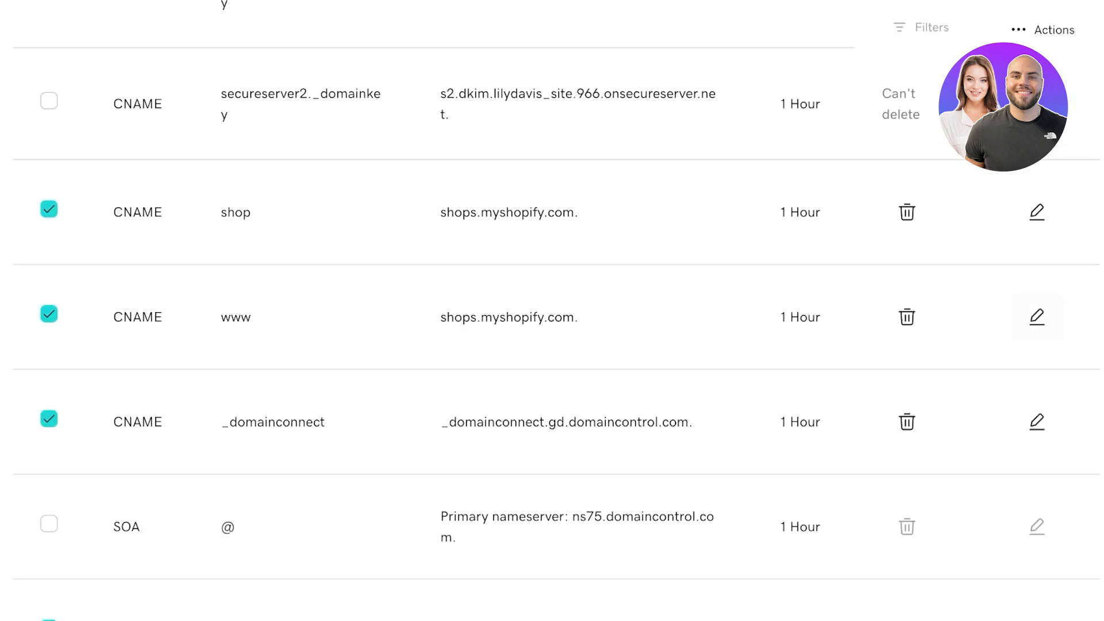
pyautogui.scroll(12, 1037, 317)
# Step: Delete the old TXT record from lilydavis.site's DNS
pyautogui.click(1042, 383)
pyautogui.scroll(-1, 1042, 383)
pyautogui.scroll(-1, 991, 492)
pyautogui.click(1042, 359)
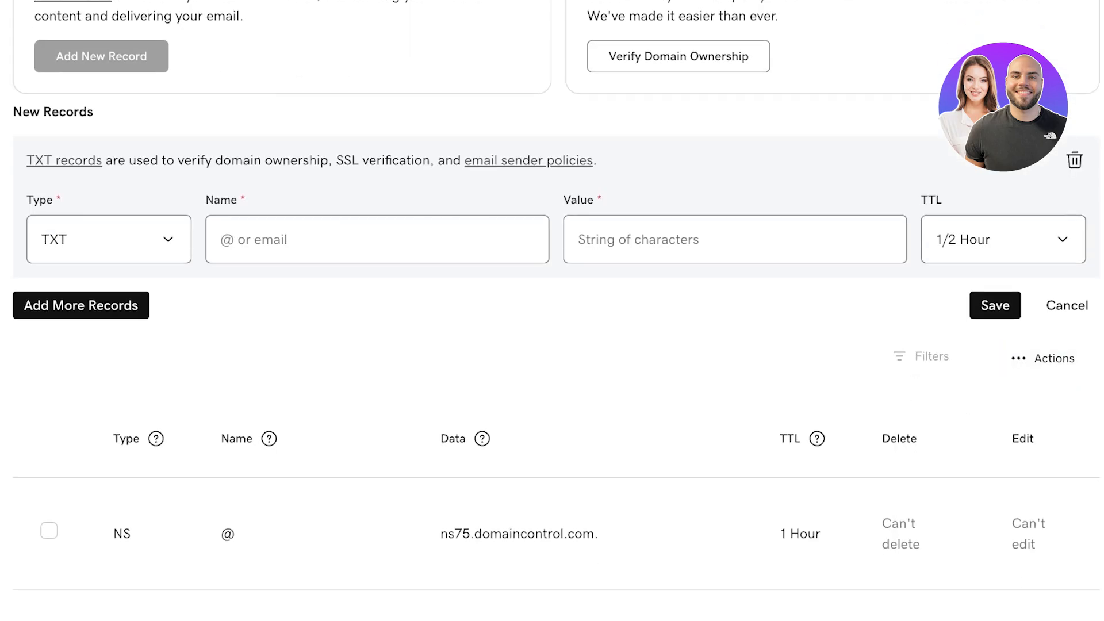
pyautogui.scroll(-14, 1042, 359)
pyautogui.click(907, 309)
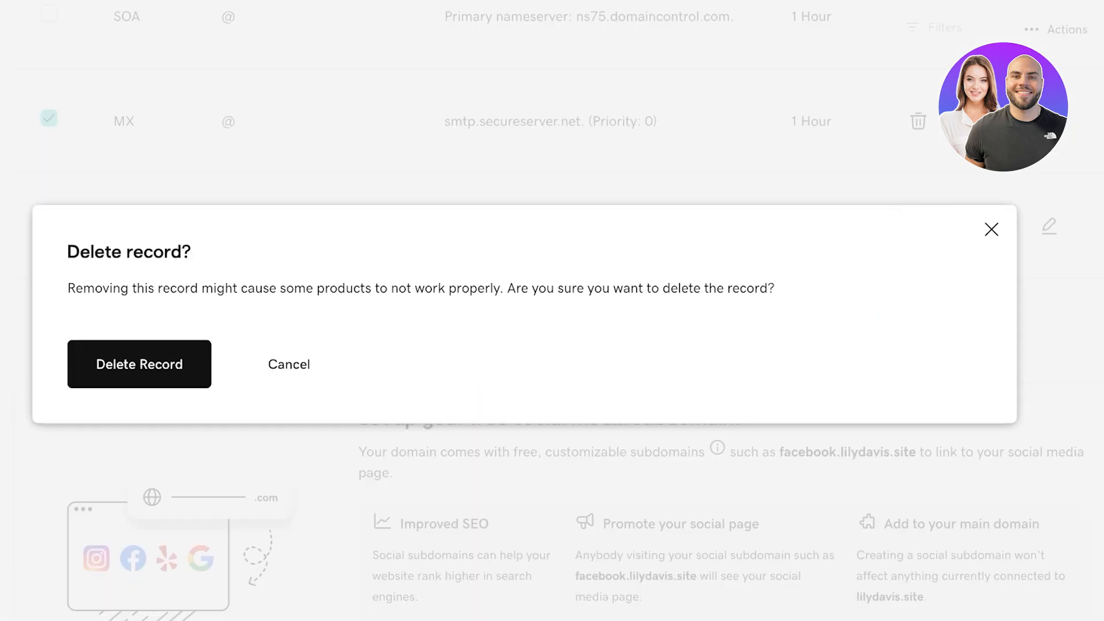
pyautogui.click(138, 363)
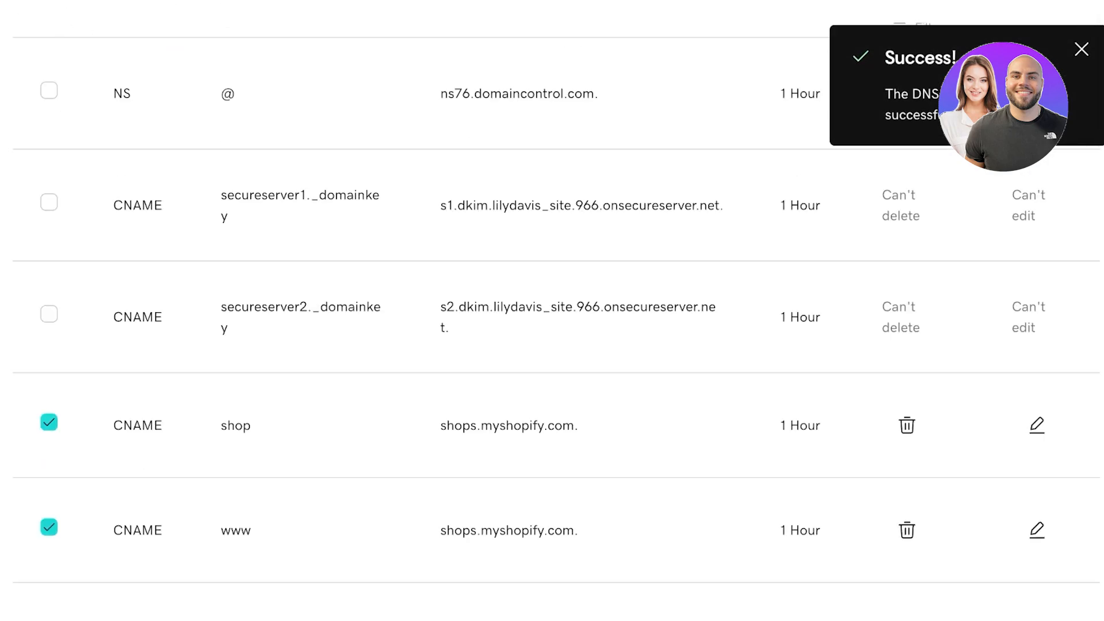
# Step: Delete the four ticked records: shop, www, _domainconnect CNAMEs and smtp MX
pyautogui.scroll(-10, 907, 346)
pyautogui.scroll(6, 907, 346)
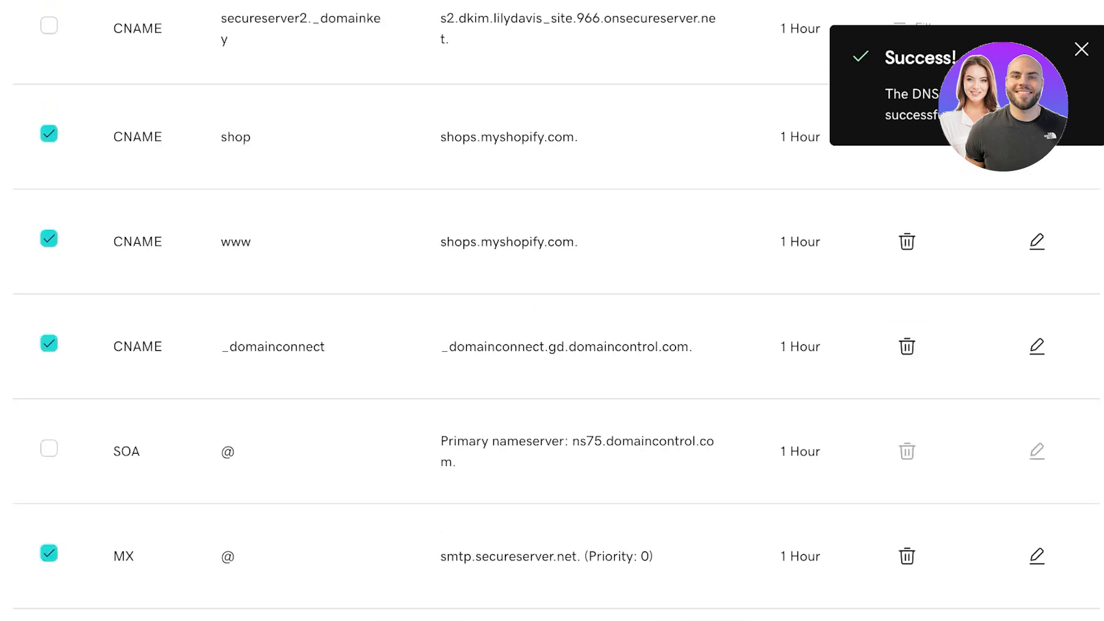
pyautogui.scroll(10, 907, 347)
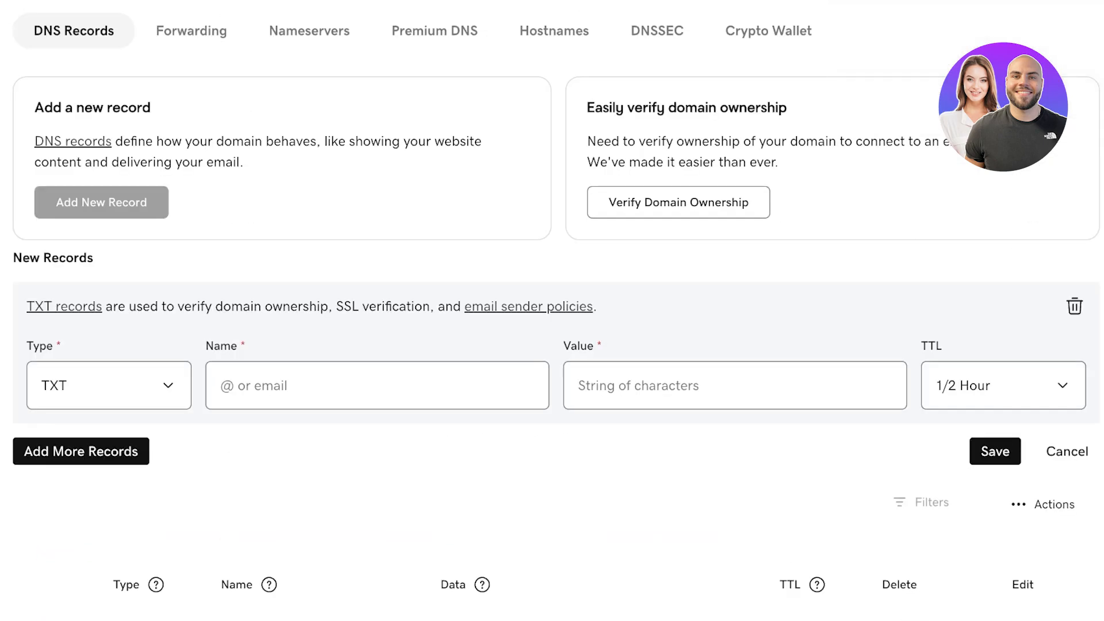
pyautogui.scroll(-2, 907, 346)
pyautogui.scroll(6, 907, 346)
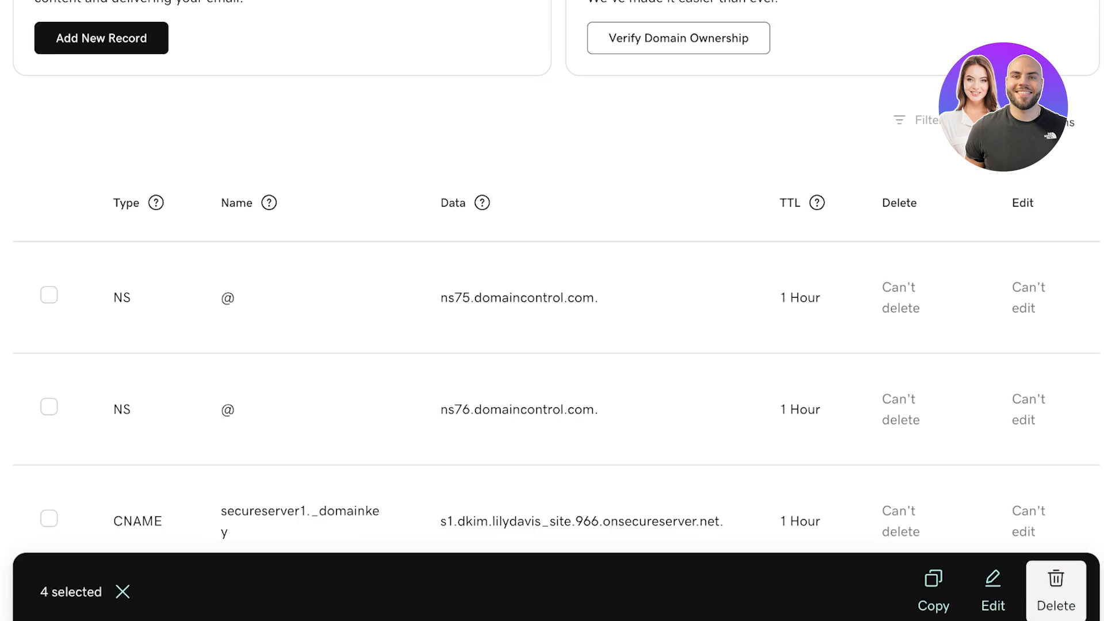
pyautogui.click(1056, 591)
pyautogui.click(142, 364)
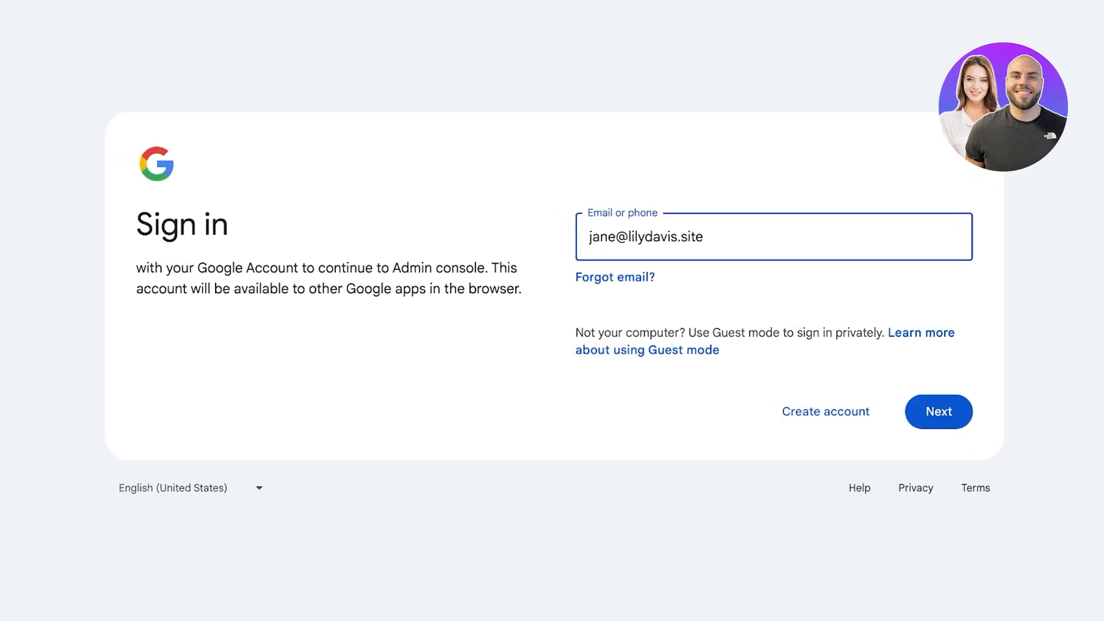
# Step: Submit the admin account email and begin entering the account password on the Welcome step
pyautogui.press('Return')
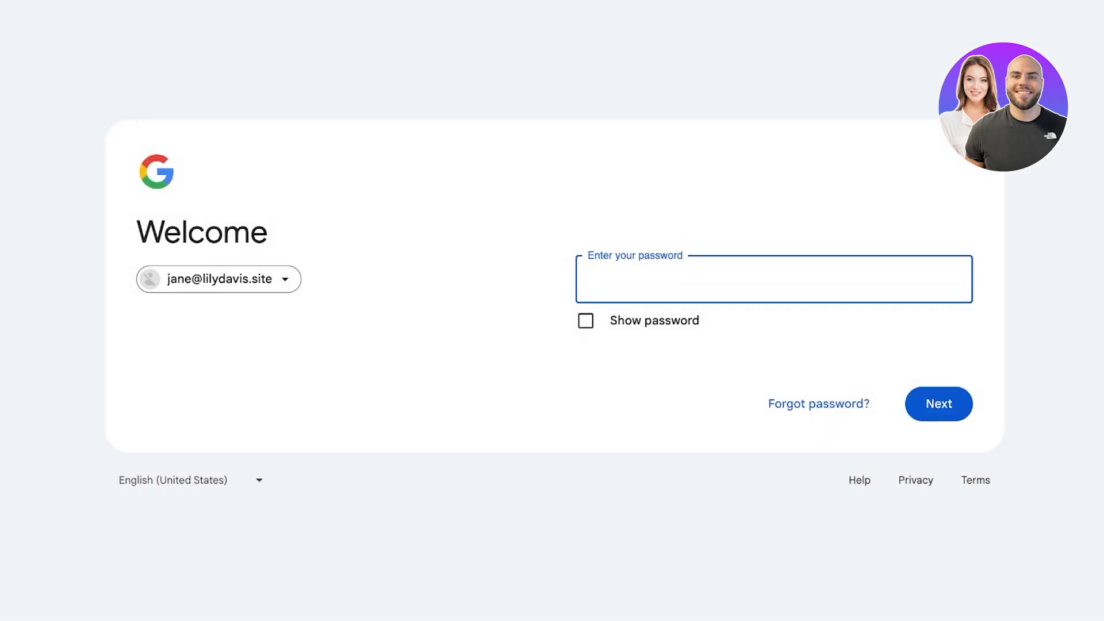
pyautogui.write('••••')
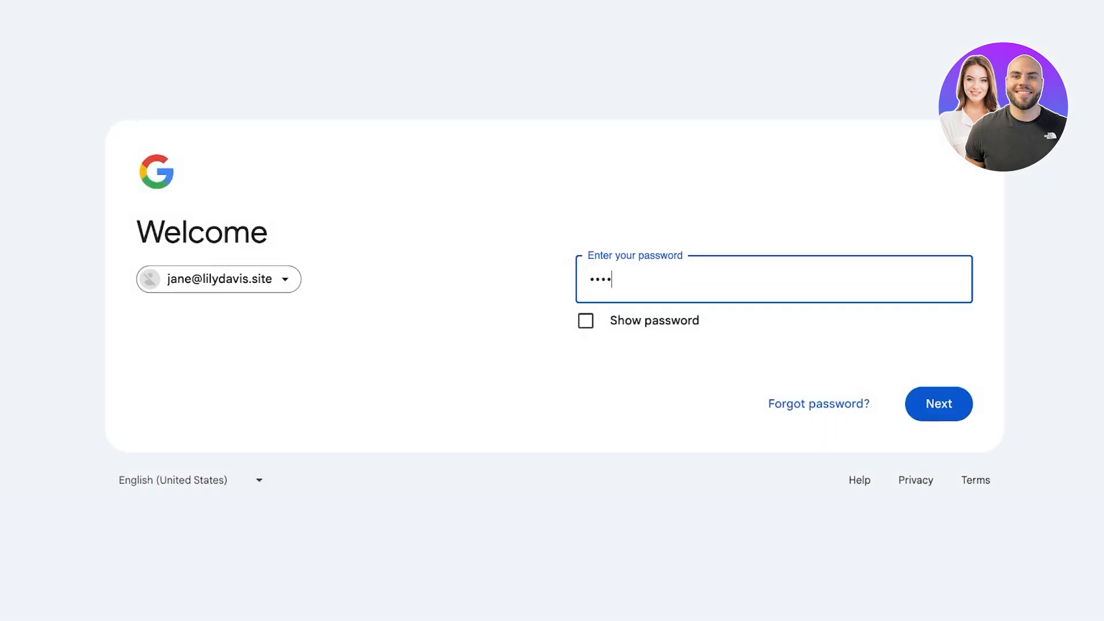
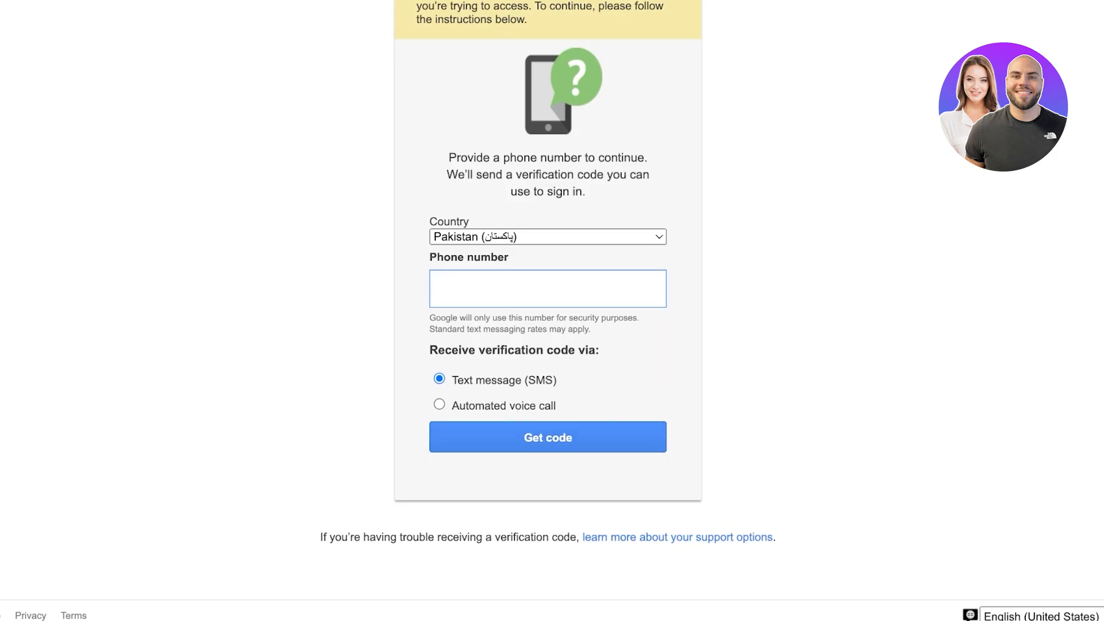
# Step: Leave the 'Verify your account' help article, minimize the help assistant and open the account list
pyautogui.scroll(3, 548, 310)
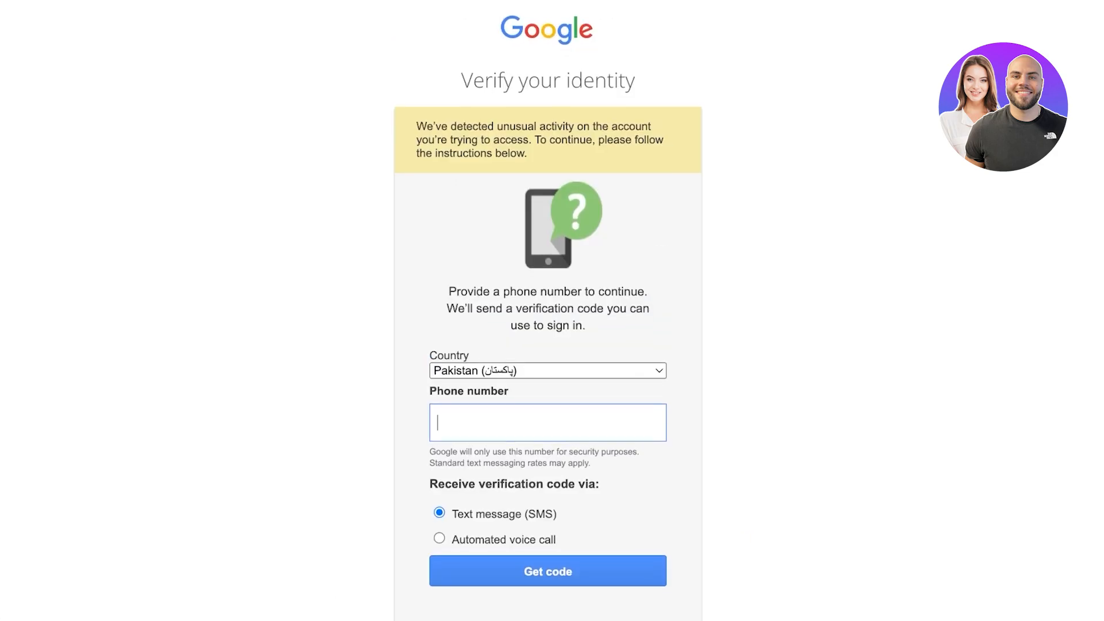
pyautogui.scroll(-3, 548, 310)
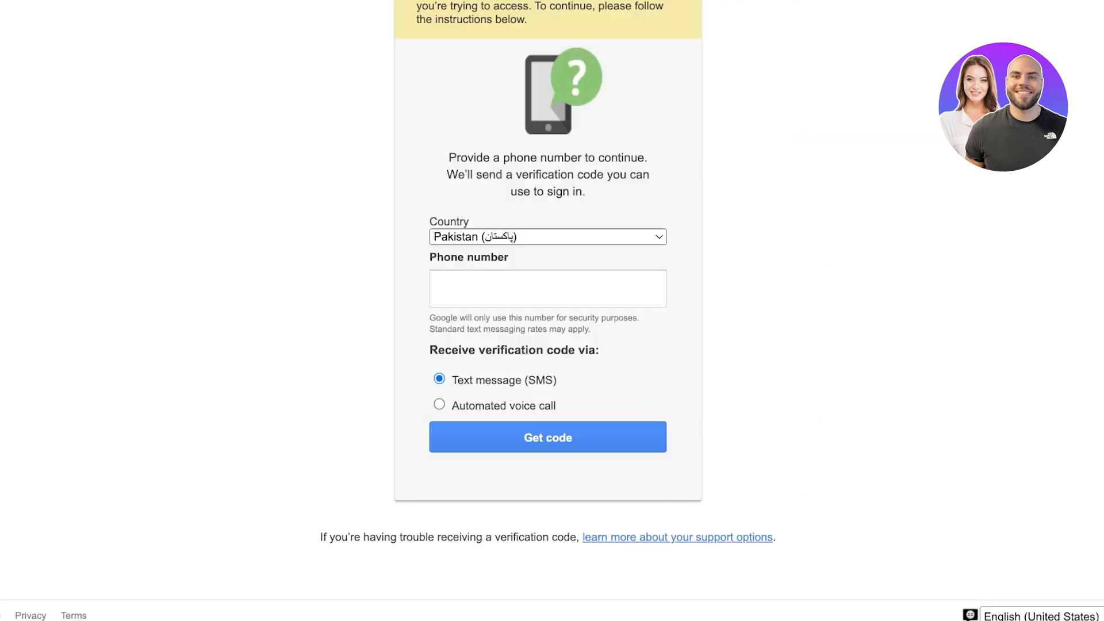
pyautogui.scroll(3, 548, 311)
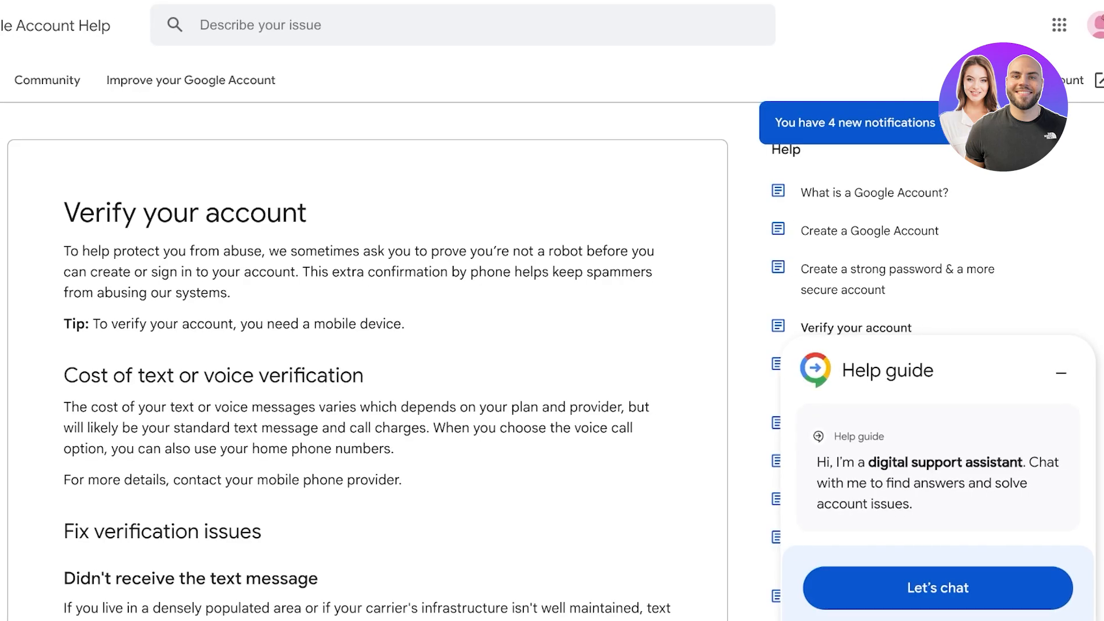
pyautogui.scroll(-3, 356, 345)
pyautogui.click(1047, 368)
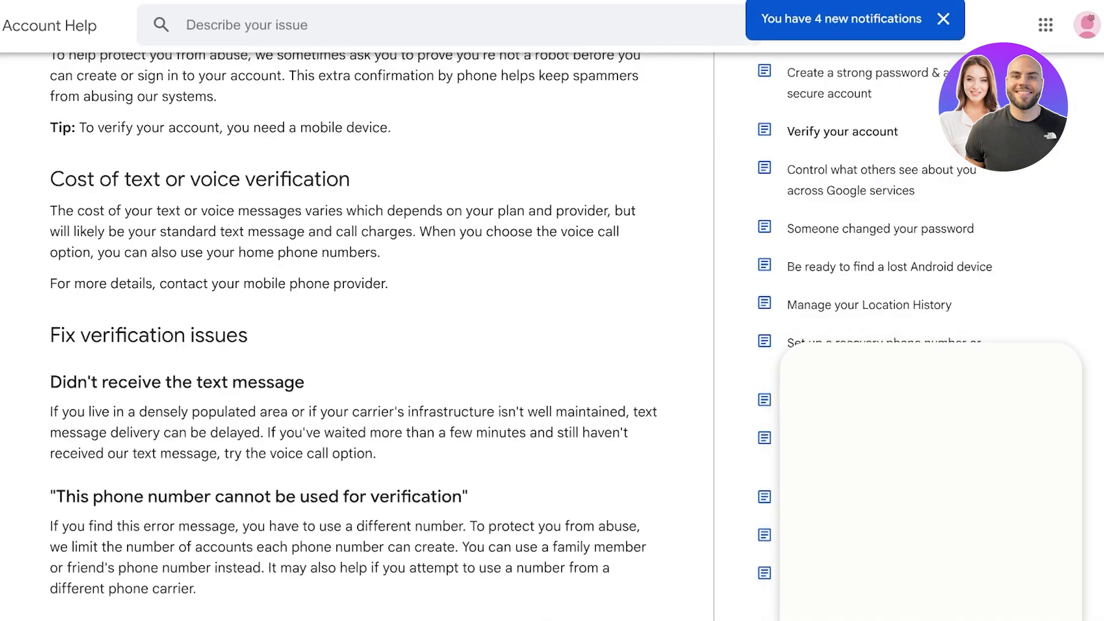
pyautogui.click(1086, 24)
# Step: Sign in through 'Add another account' with the lilydavis.site admin e-mail address and its password
pyautogui.click(879, 447)
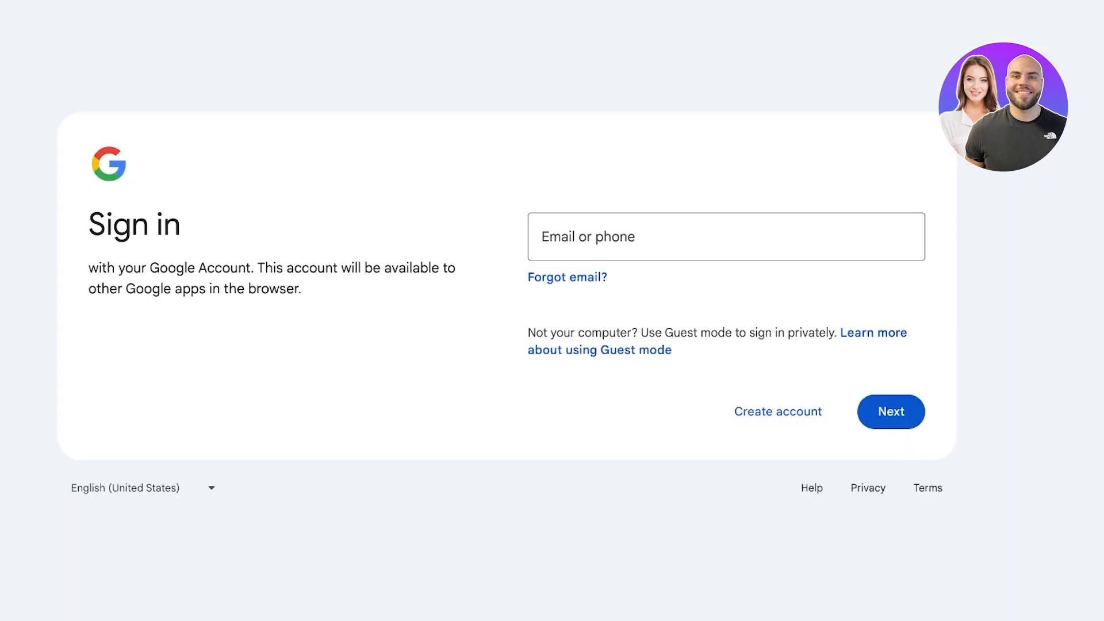
pyautogui.click(771, 237)
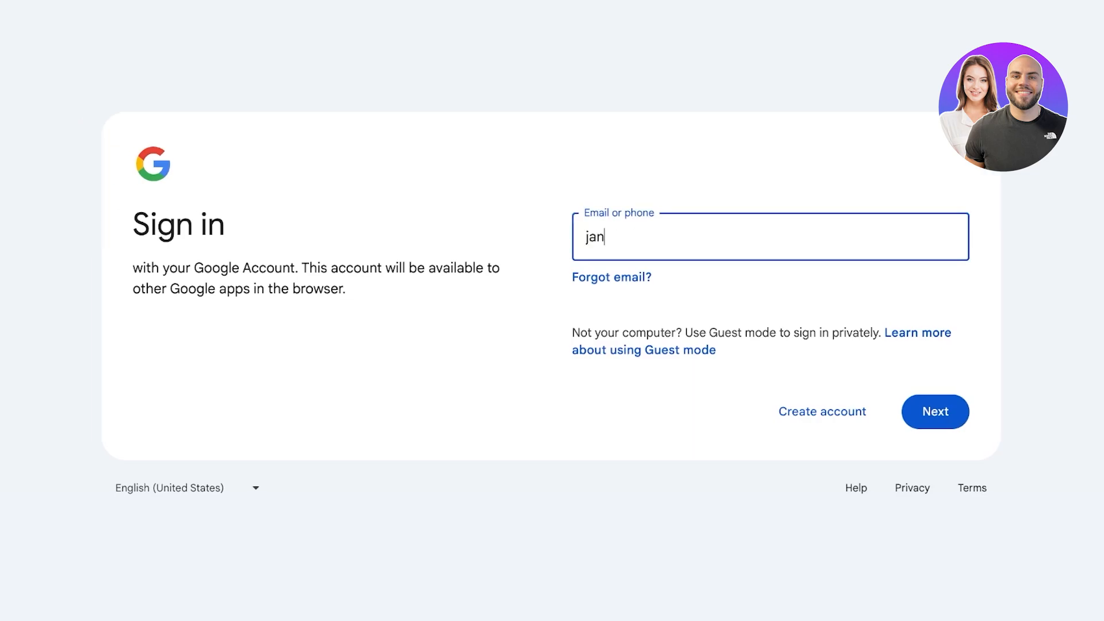
pyautogui.press('Return')
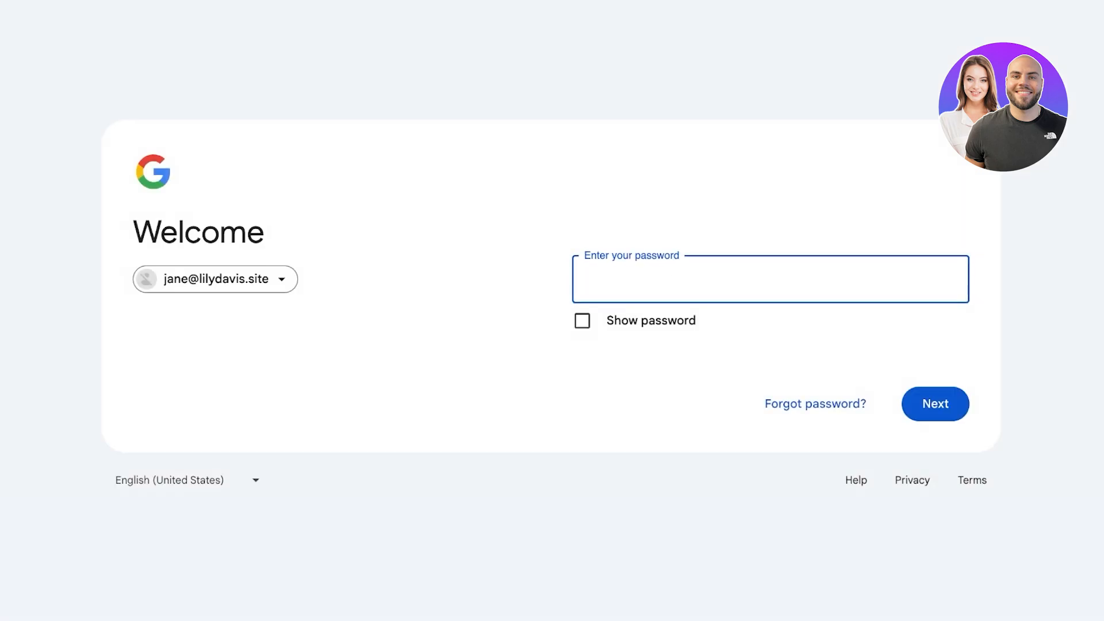
pyautogui.write('•••••••••')
pyautogui.press('Return')
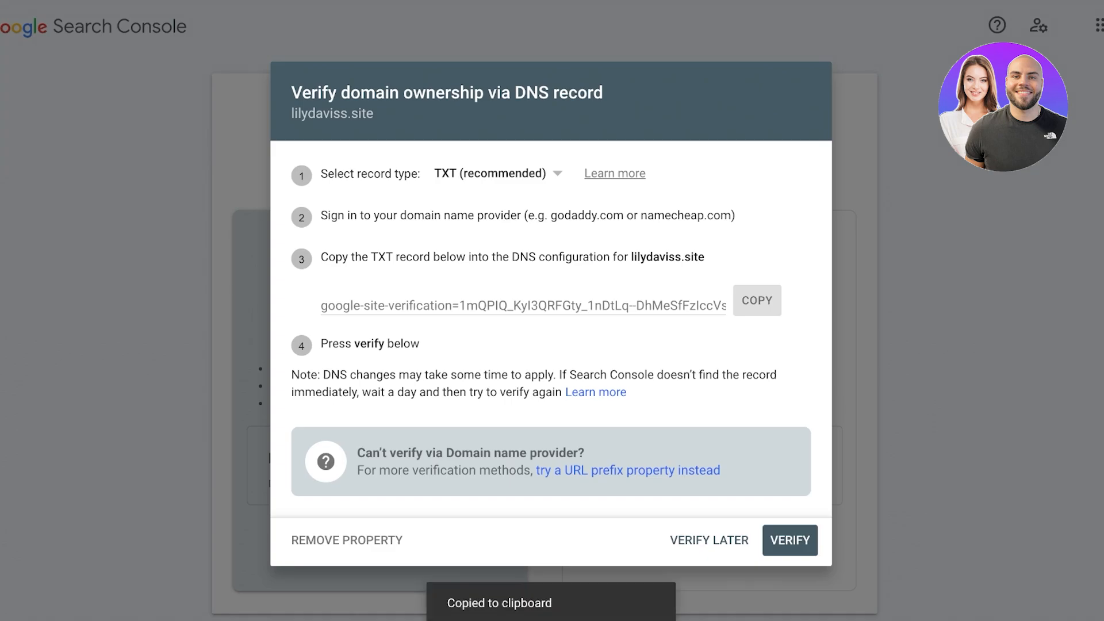
# Step: Choose VERIFY LATER to defer the DNS ownership check
pyautogui.click(709, 540)
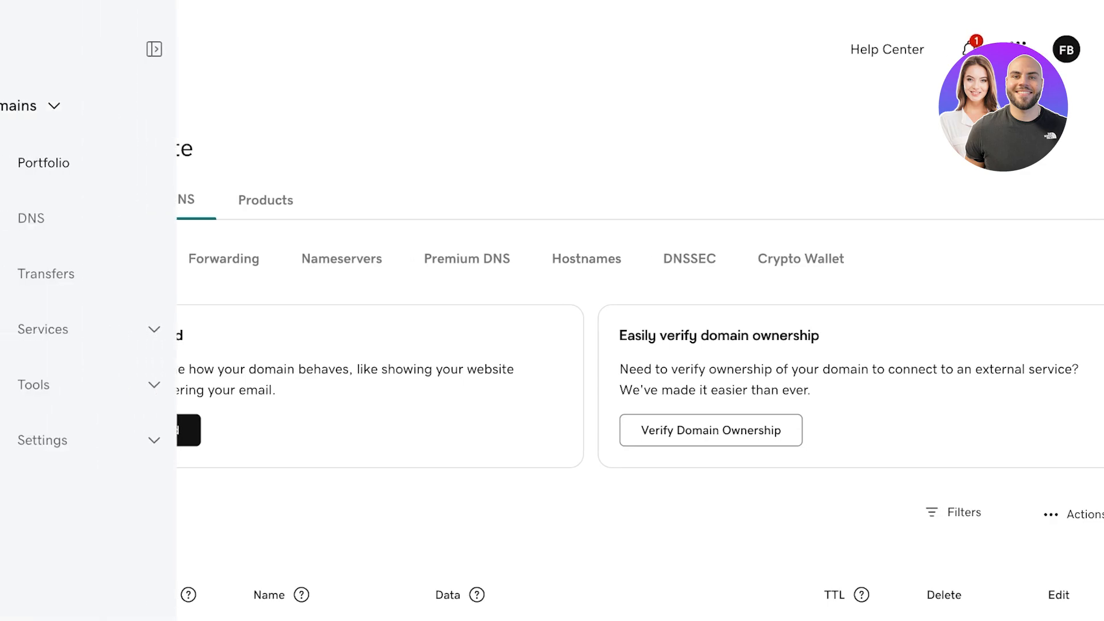
# Step: Open GoDaddy domain management to view the lilydavis.site DNS records
pyautogui.click(50, 106)
pyautogui.scroll(-7, 552, 403)
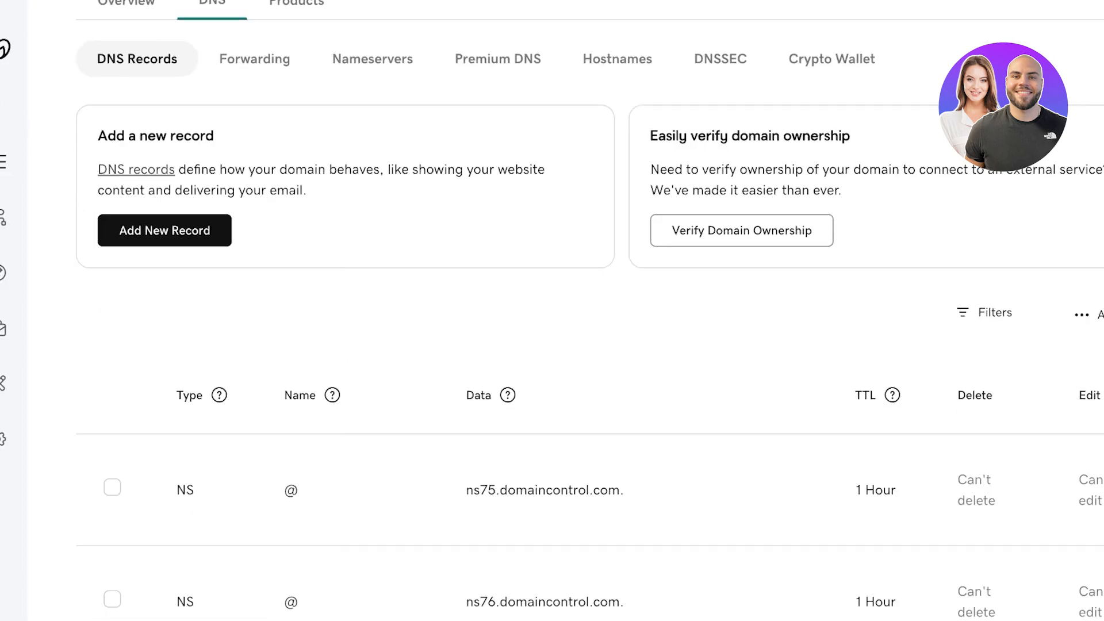
pyautogui.scroll(2, 553, 345)
pyautogui.scroll(-15, 552, 345)
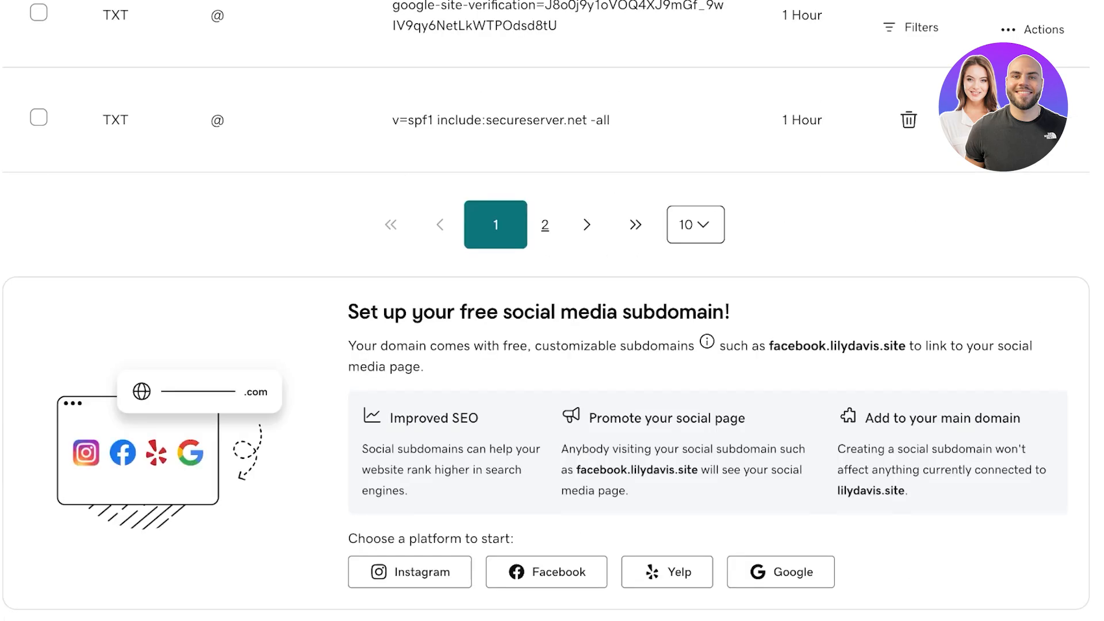
pyautogui.scroll(8, 552, 345)
# Step: Select the SPF, D7621436 and three google-site-verification TXT records and choose Delete
pyautogui.click(38, 582)
pyautogui.click(39, 476)
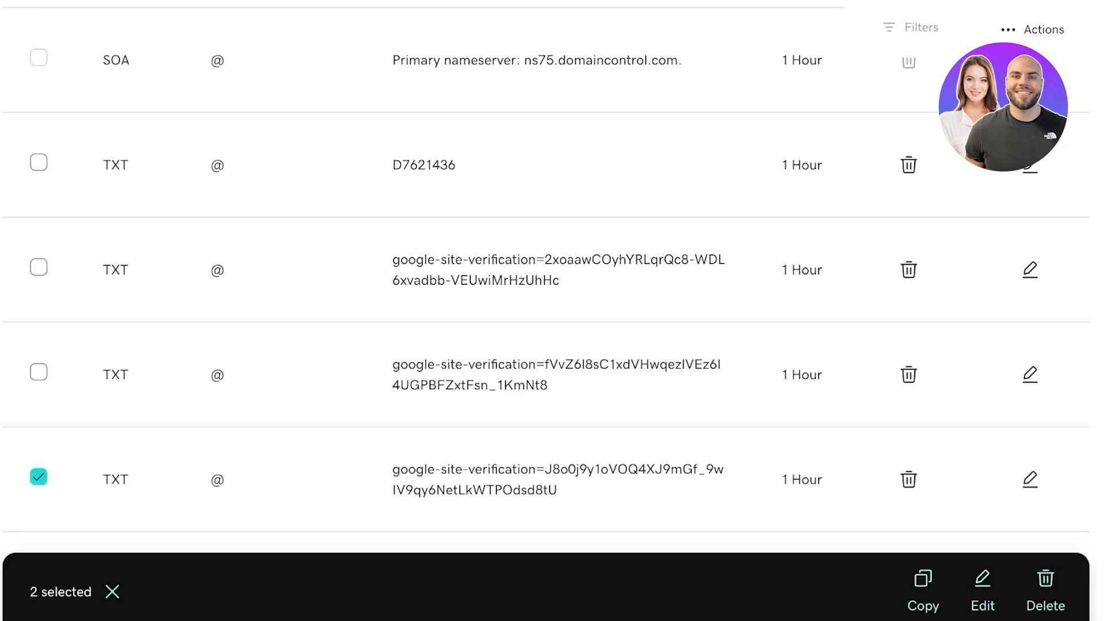
pyautogui.click(38, 372)
pyautogui.click(39, 163)
pyautogui.click(38, 268)
pyautogui.scroll(3, 39, 268)
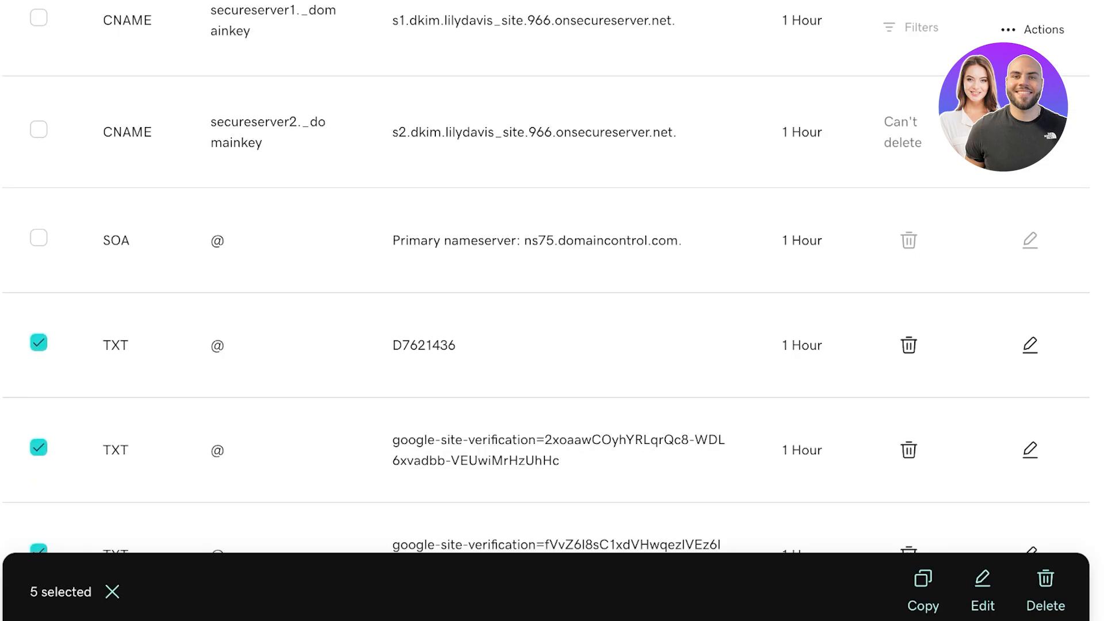
pyautogui.scroll(-4, 547, 299)
pyautogui.scroll(15, 547, 299)
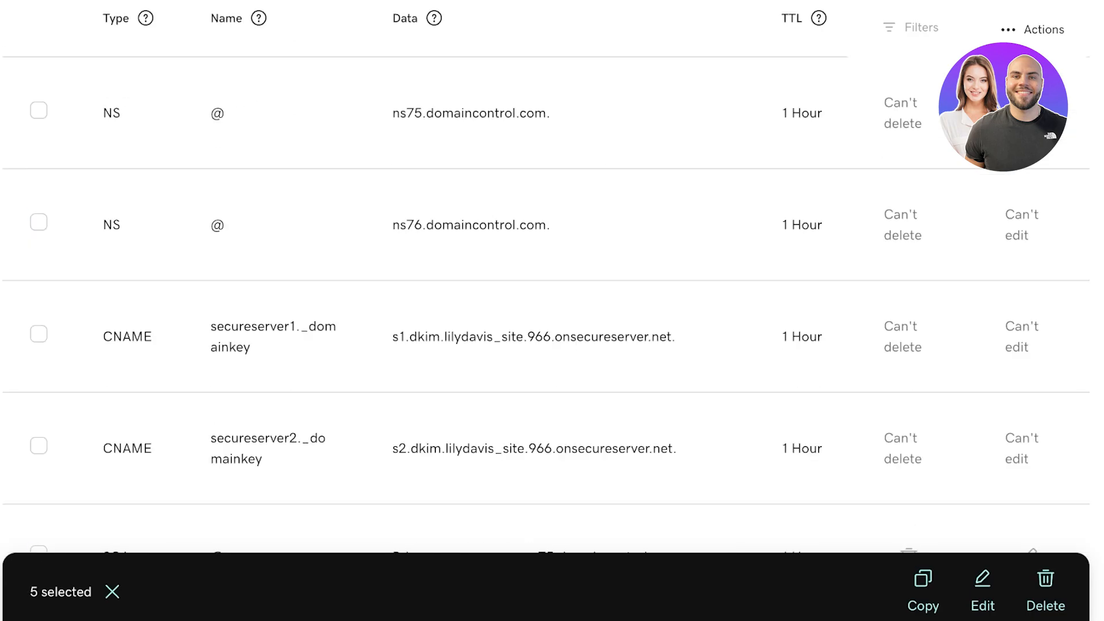
pyautogui.scroll(-15, 983, 506)
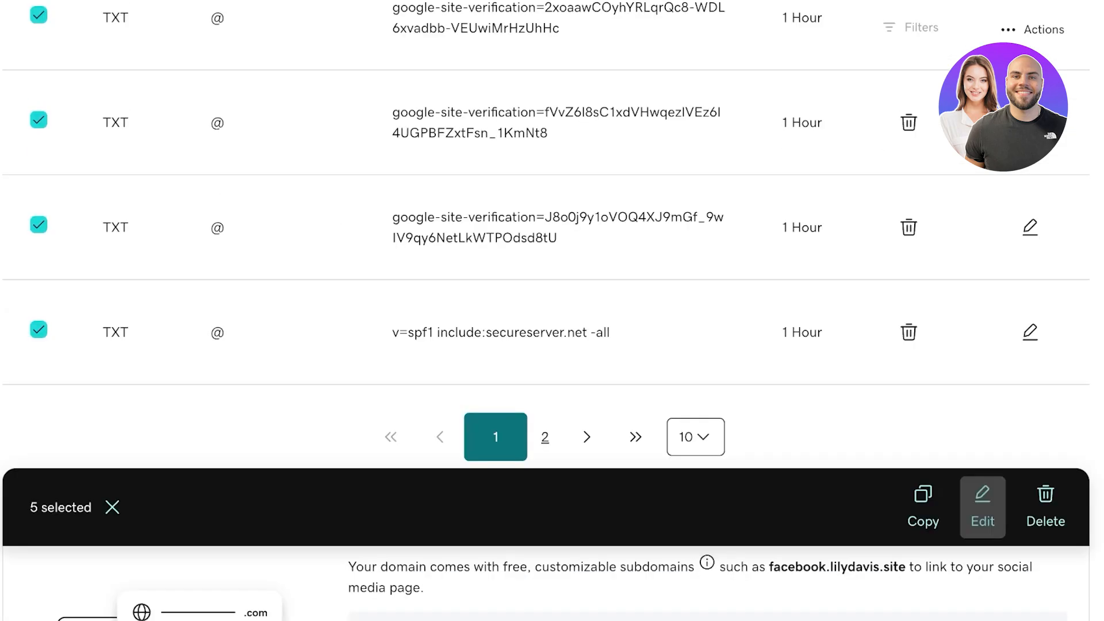
pyautogui.click(1045, 507)
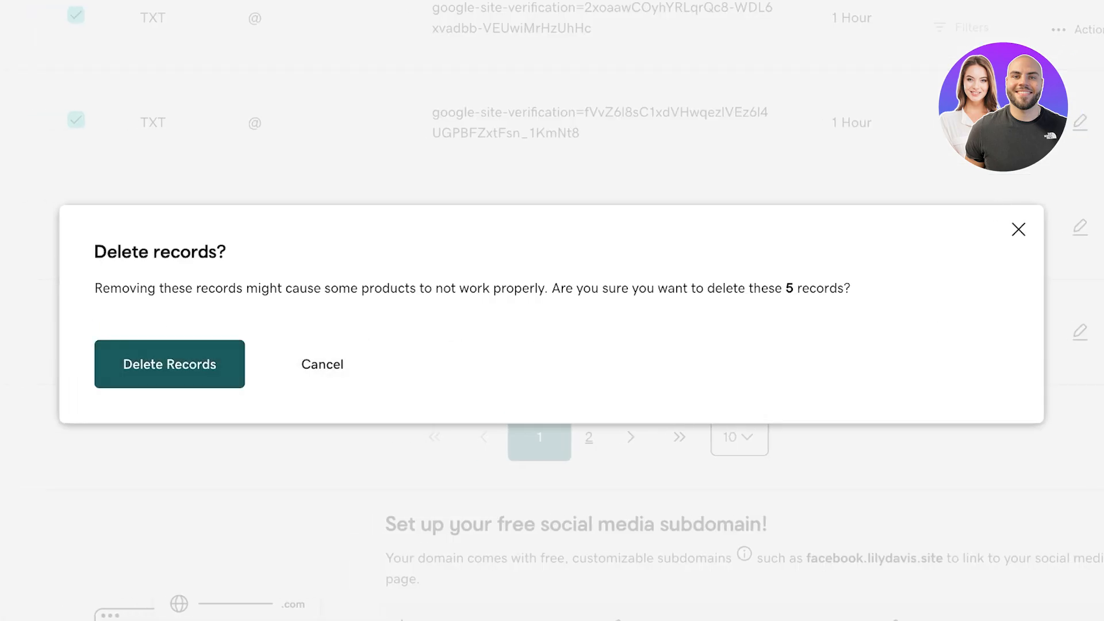
# Step: Confirm deletion of the five old TXT records
pyautogui.click(133, 362)
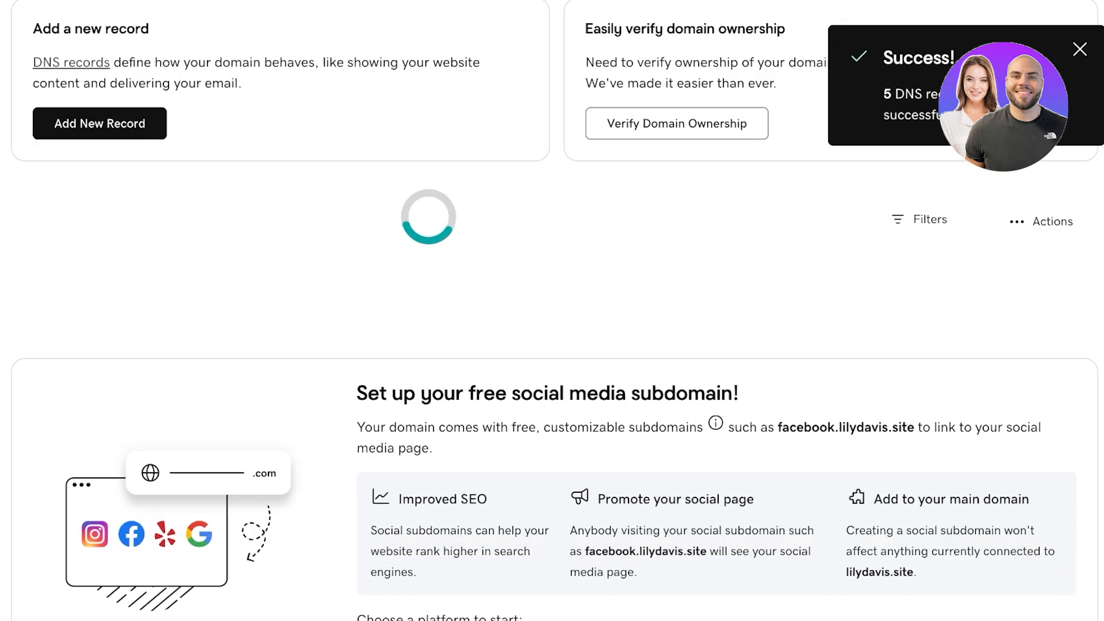
pyautogui.scroll(-10, 552, 310)
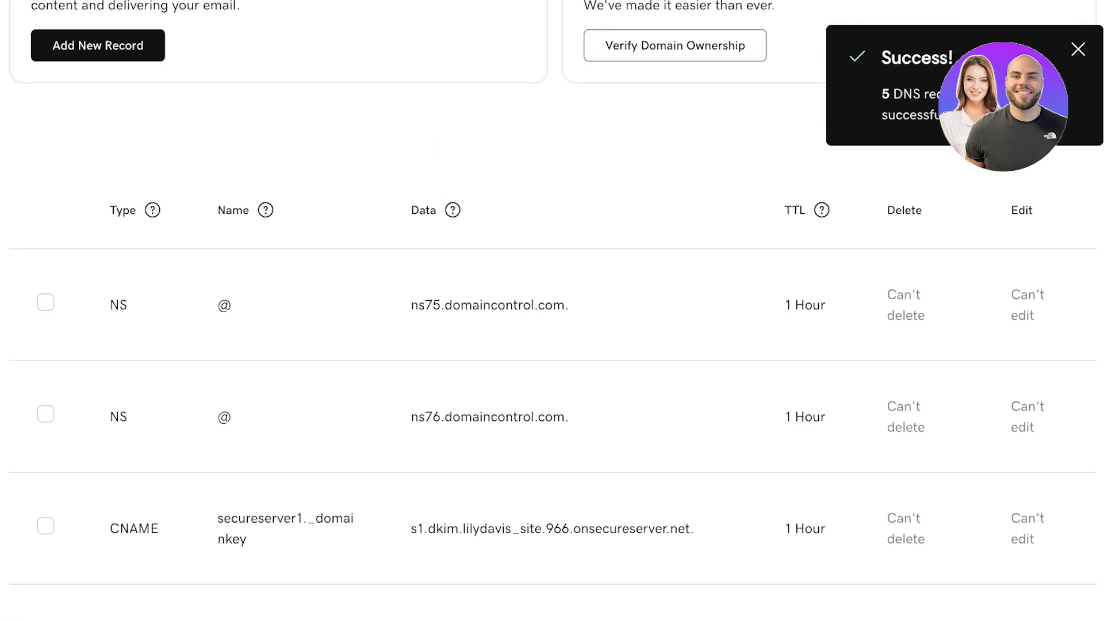
pyautogui.scroll(-5, 552, 310)
pyautogui.scroll(8, 552, 311)
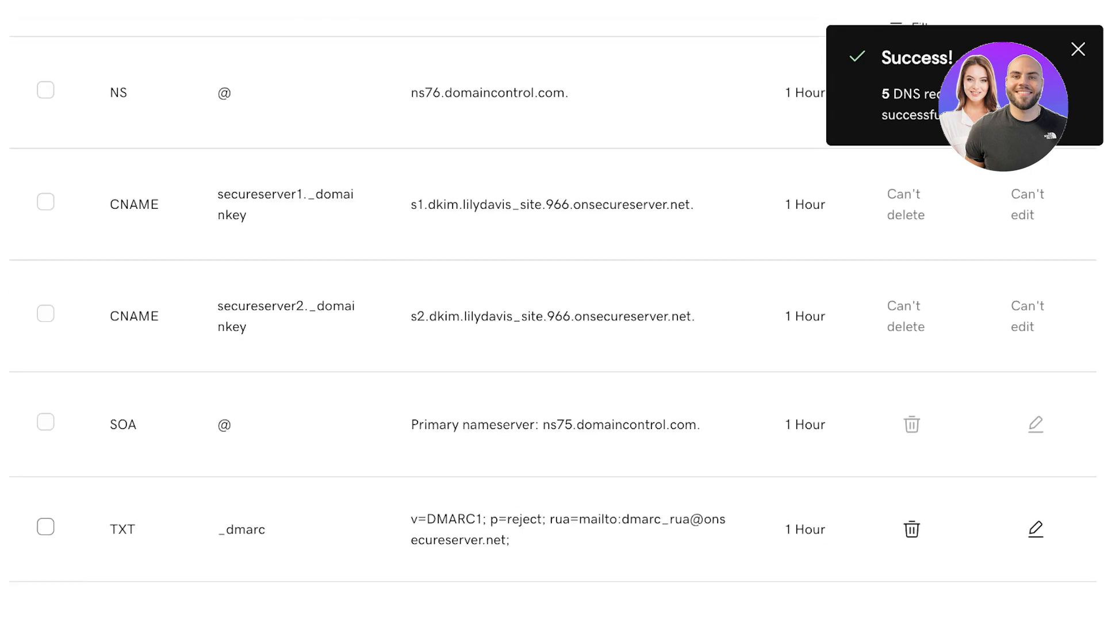
pyautogui.scroll(-3, 552, 310)
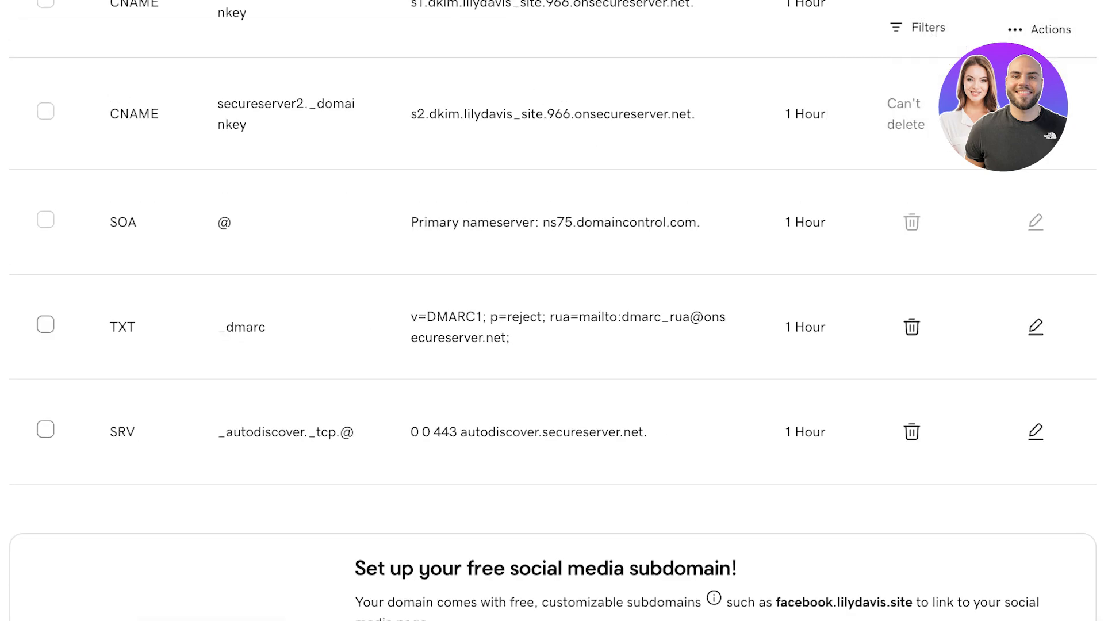
# Step: Delete the _dmarc TXT and _autodiscover SRV records and confirm
pyautogui.click(45, 429)
pyautogui.click(46, 324)
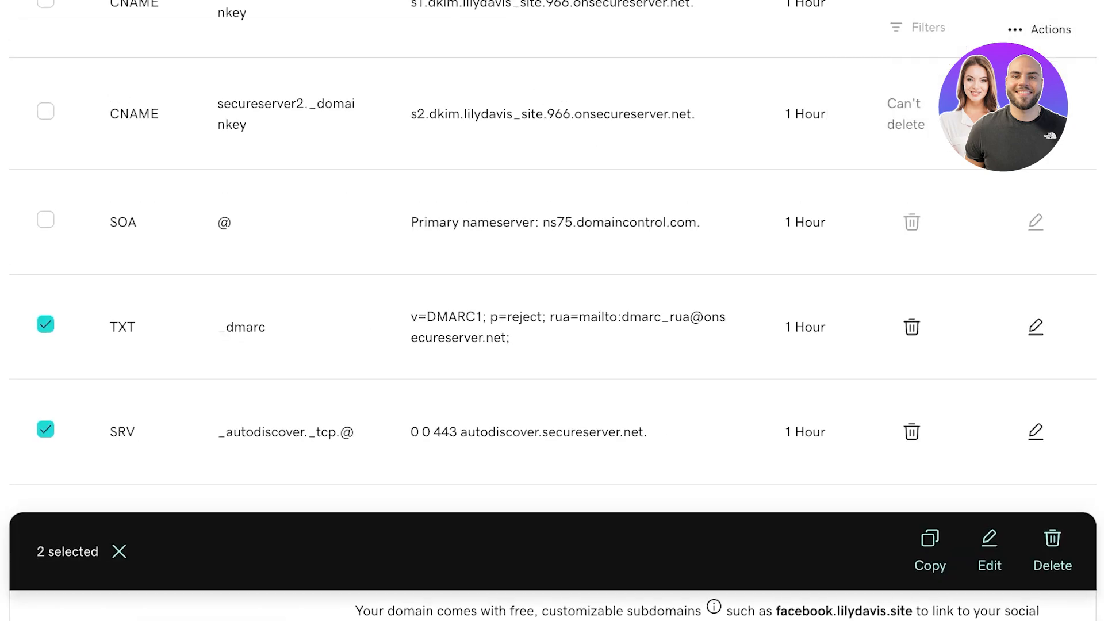
pyautogui.scroll(-2, 552, 310)
pyautogui.click(1053, 400)
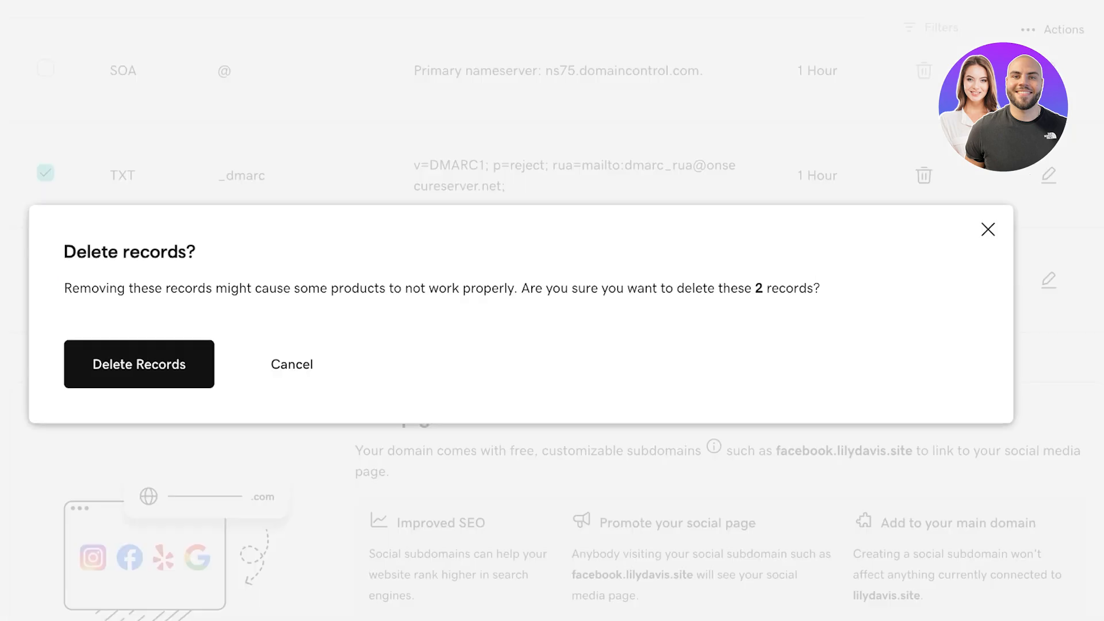
pyautogui.click(139, 364)
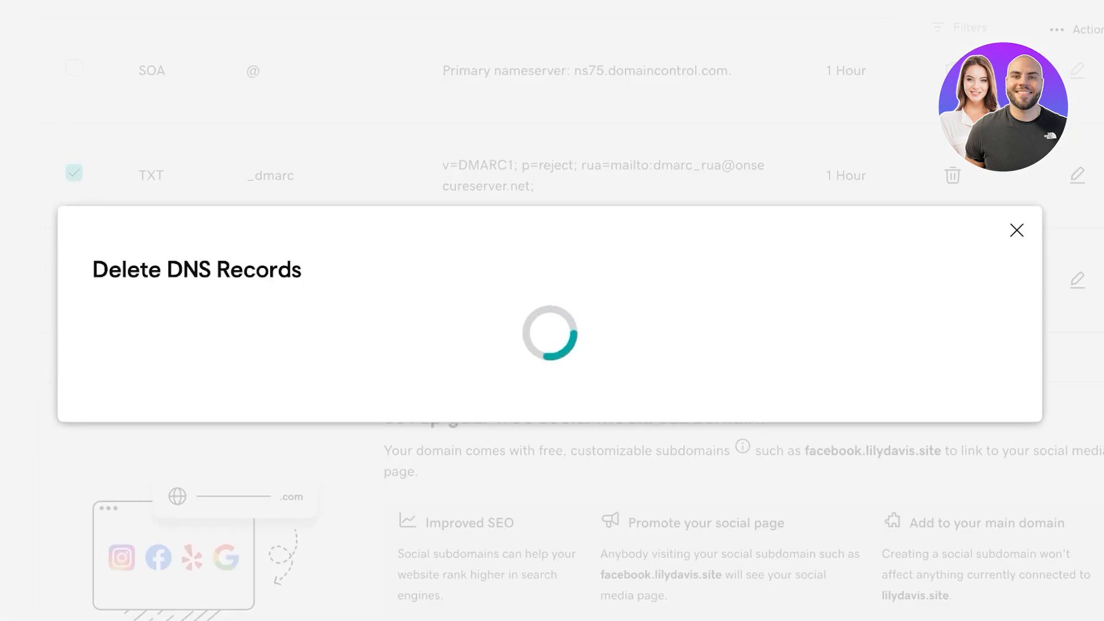